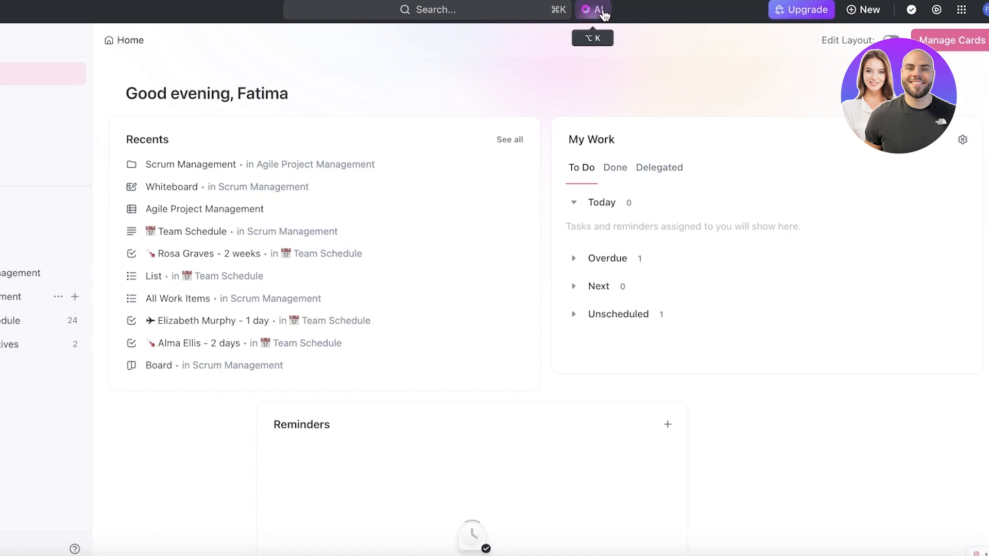
Open the AI assistant and show its tools for the Popular department
{"action": "left_click", "coordinate": [594, 15]}
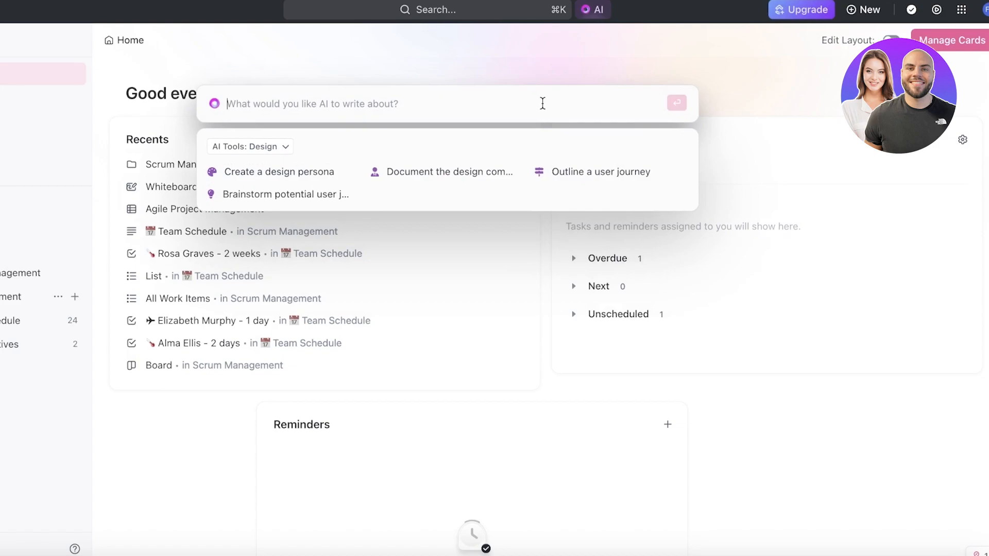
{"action": "left_click", "coordinate": [285, 146]}
{"action": "left_click", "coordinate": [265, 105]}
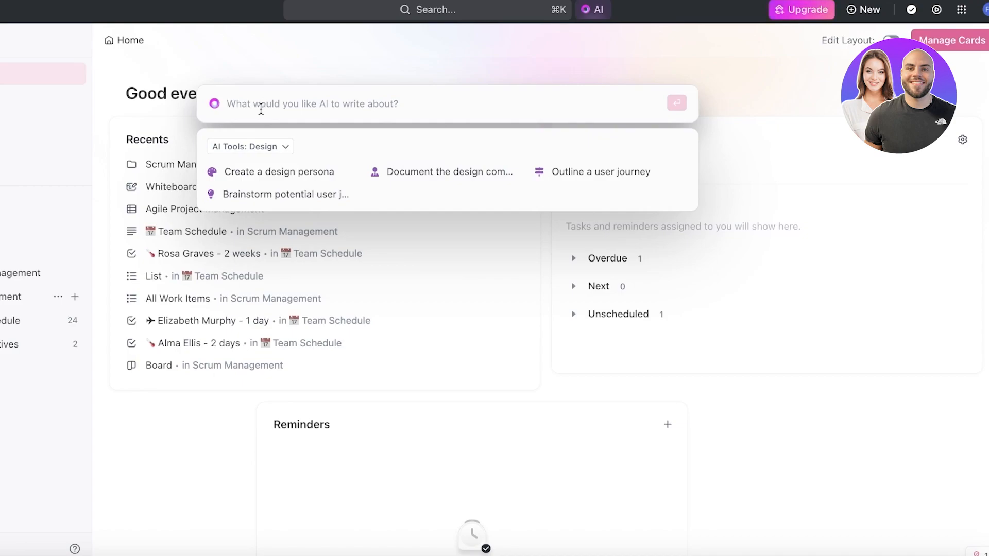
{"action": "left_click", "coordinate": [261, 146]}
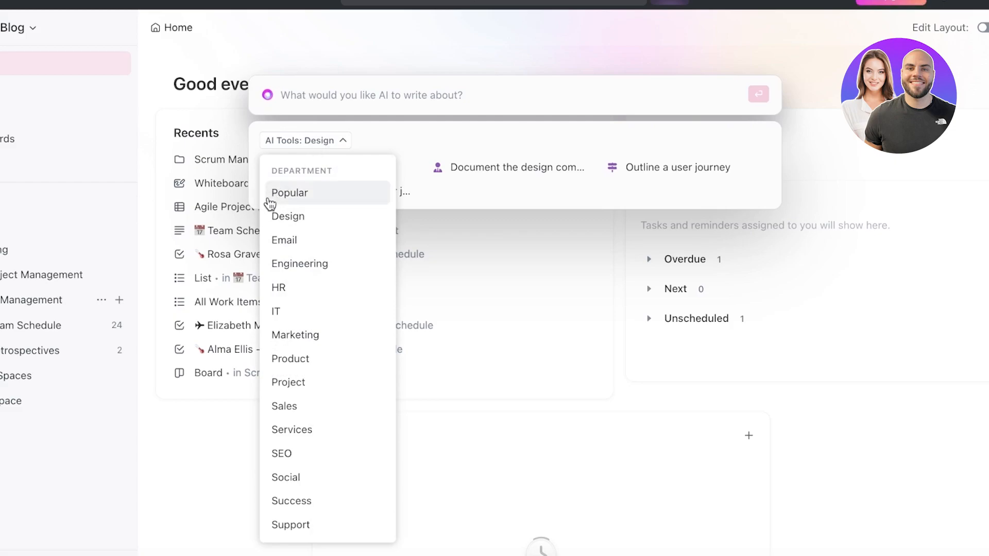
{"action": "left_click", "coordinate": [273, 195]}
{"action": "left_click", "coordinate": [338, 139]}
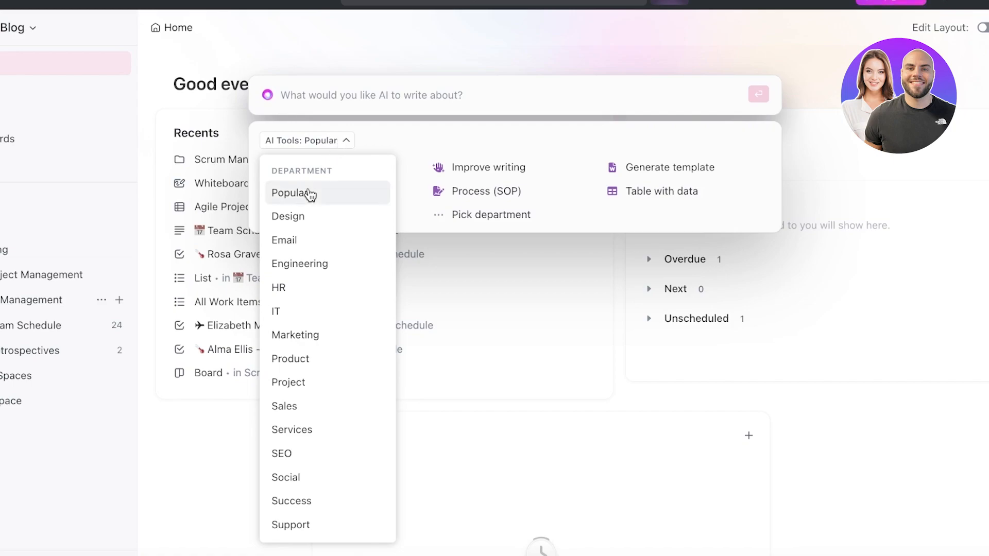
{"action": "left_click", "coordinate": [308, 195]}
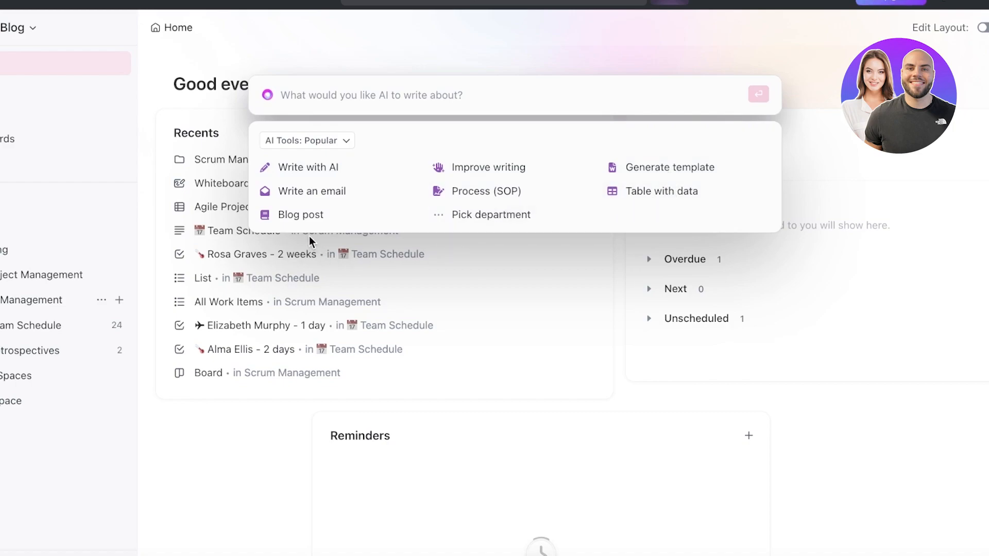
Browse the AI tools offered for the Design, Email and IT departments
{"action": "left_click", "coordinate": [330, 140]}
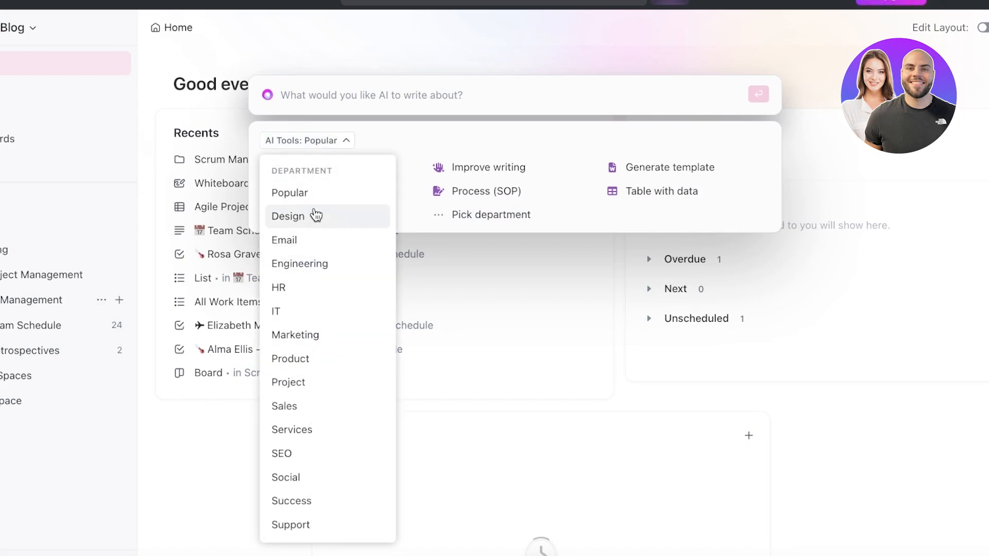
{"action": "left_click", "coordinate": [304, 219]}
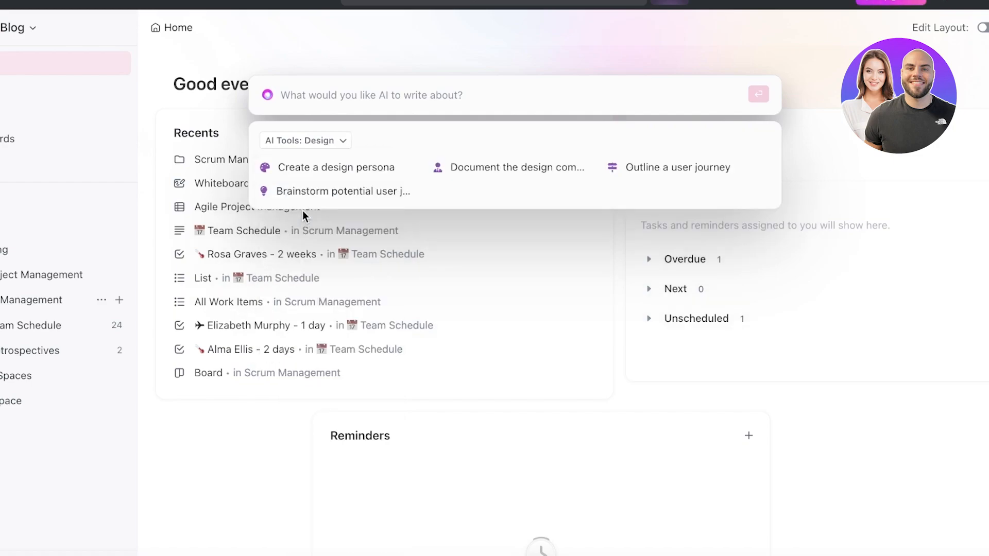
{"action": "left_click", "coordinate": [325, 145]}
{"action": "left_click", "coordinate": [294, 250]}
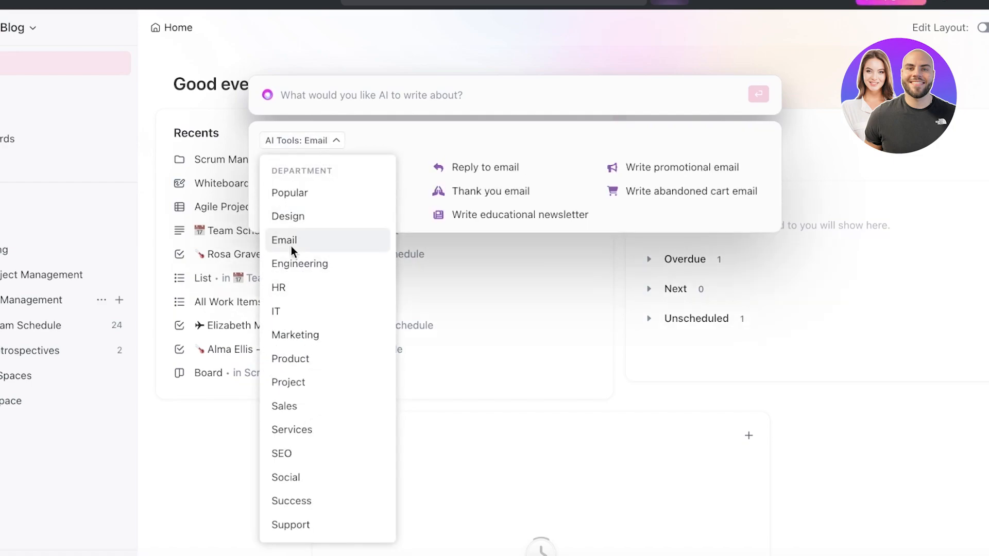
{"action": "left_click", "coordinate": [309, 141]}
{"action": "left_click", "coordinate": [289, 311]}
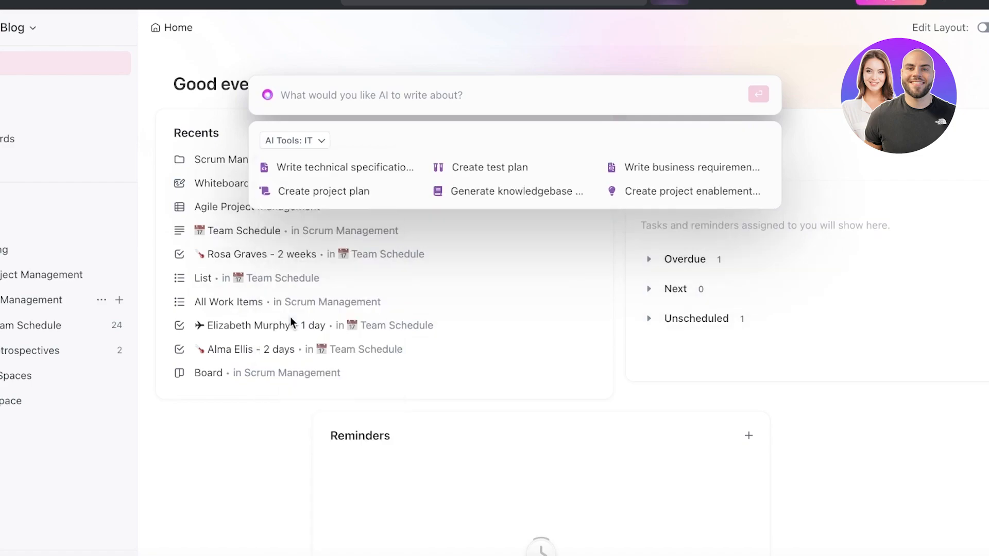
Switch the AI tools to the Marketing department and open the Create campaign ideas tool
{"action": "left_click", "coordinate": [321, 147]}
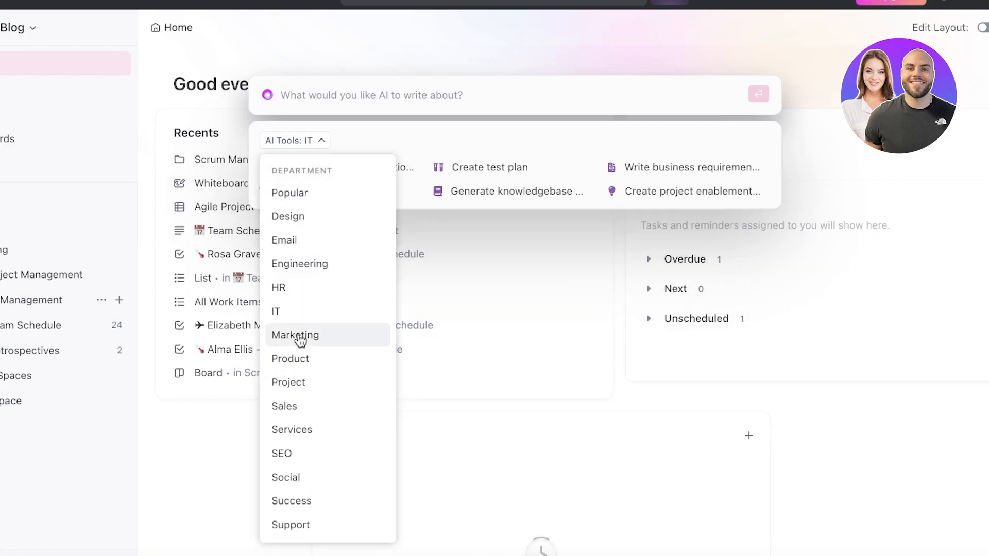
{"action": "left_click", "coordinate": [295, 335]}
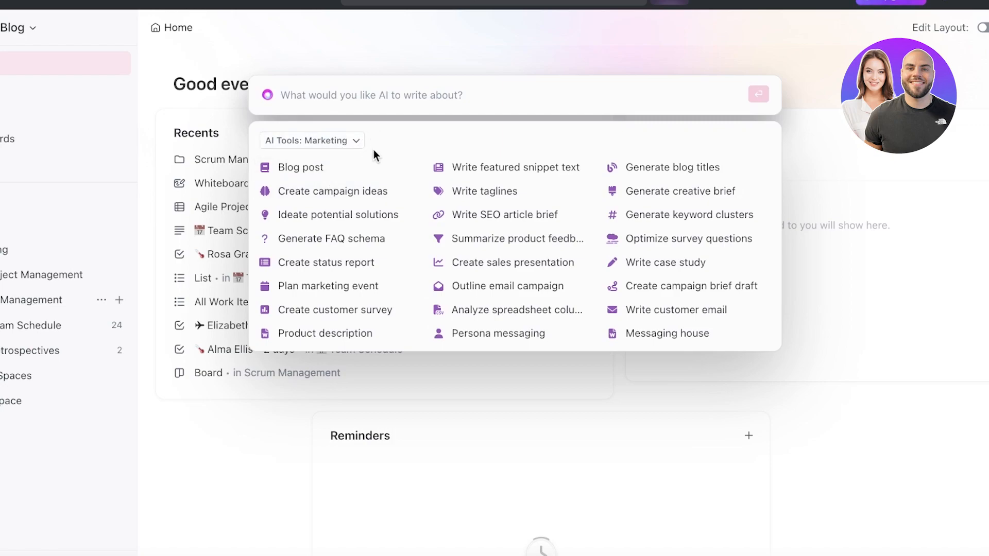
{"action": "left_click", "coordinate": [355, 140]}
{"action": "left_click", "coordinate": [356, 141]}
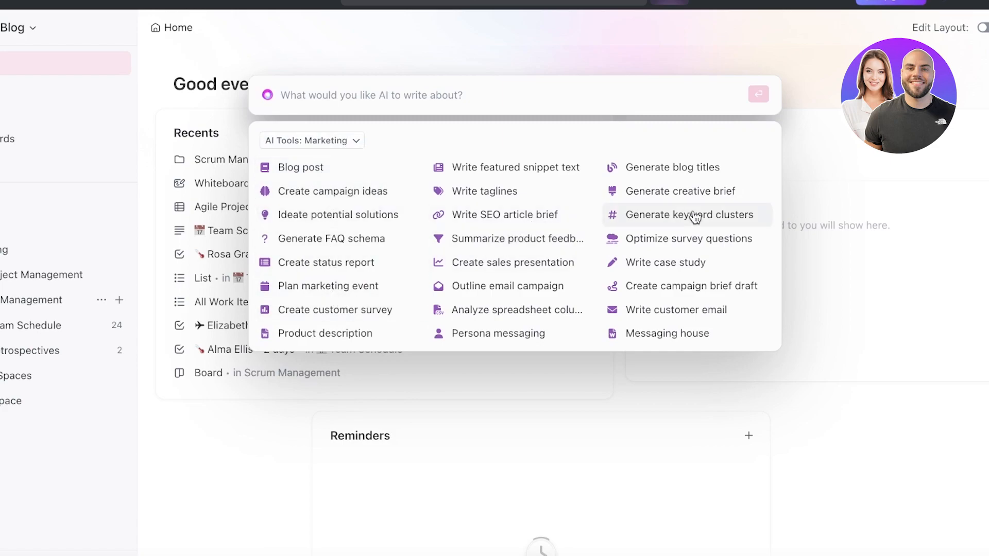
{"action": "left_click", "coordinate": [348, 191]}
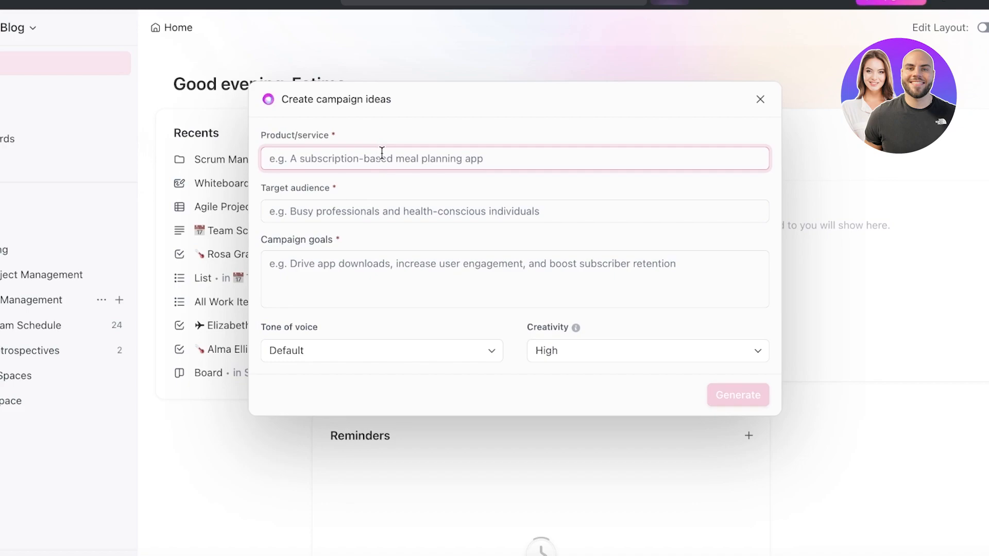
Enter Niacinamide Serum as the product and Teens as the target audience for the campaign
{"action": "type", "text": "Niacinami"}
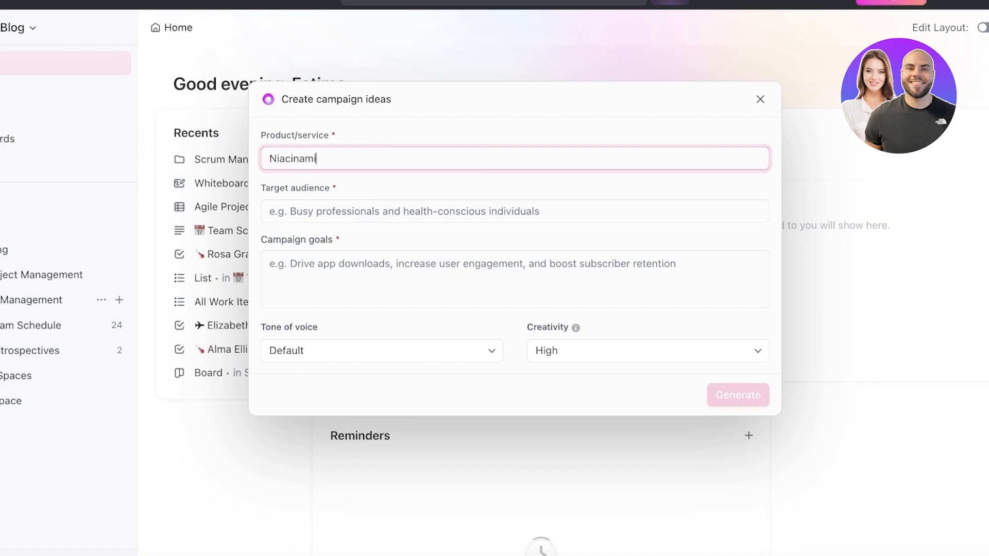
{"action": "type", "text": "de Serum"}
{"action": "left_click", "coordinate": [338, 208]}
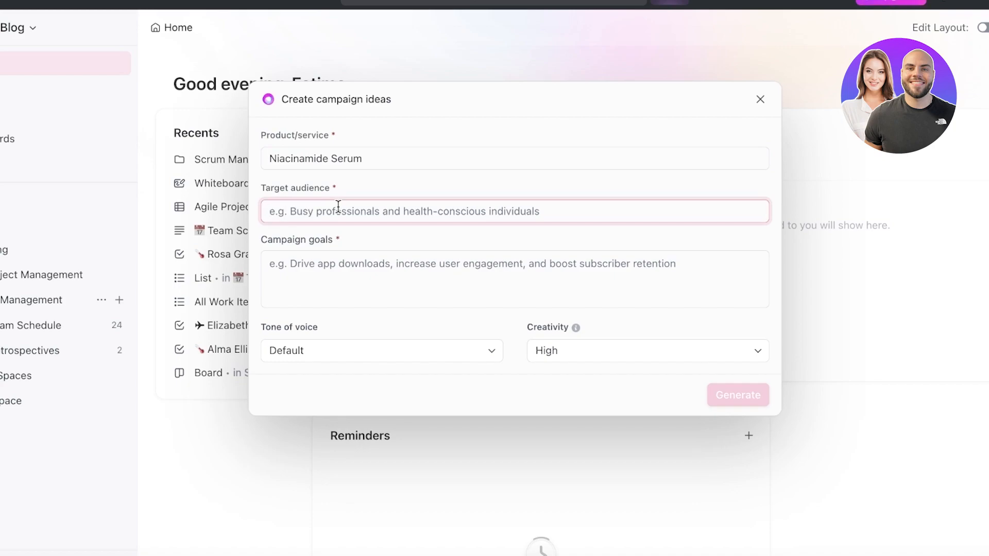
{"action": "type", "text": "Teens"}
Enter "Boost website visits" as the campaign goal
{"action": "left_click", "coordinate": [386, 281]}
{"action": "type", "text": "Increas"}
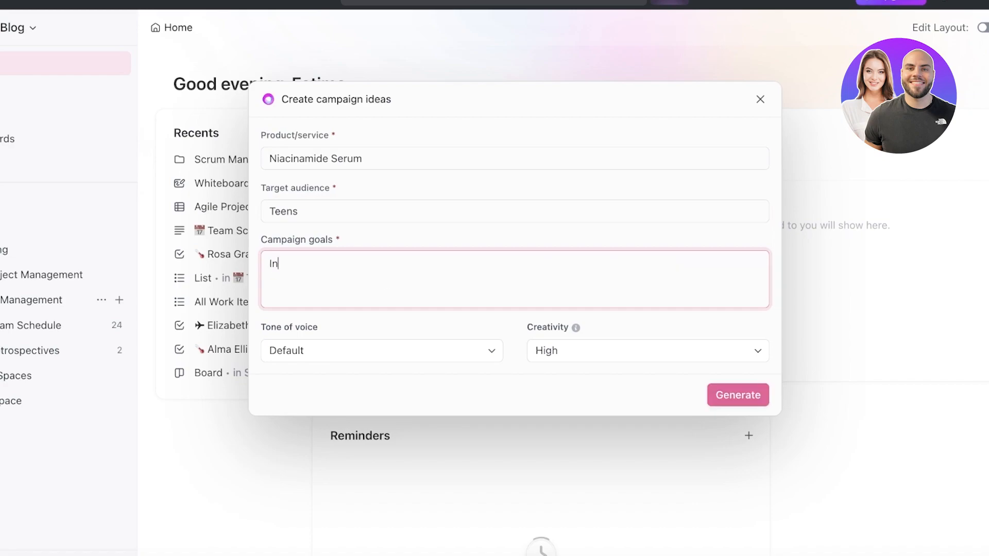
{"action": "key", "text": "BackSpace"}
{"action": "key", "text": "BackSpace"}
{"action": "key", "text": "BackSpace"}
{"action": "key", "text": "BackSpace"}
{"action": "key", "text": "BackSpace"}
{"action": "key", "text": "BackSpace"}
{"action": "key", "text": "BackSpace"}
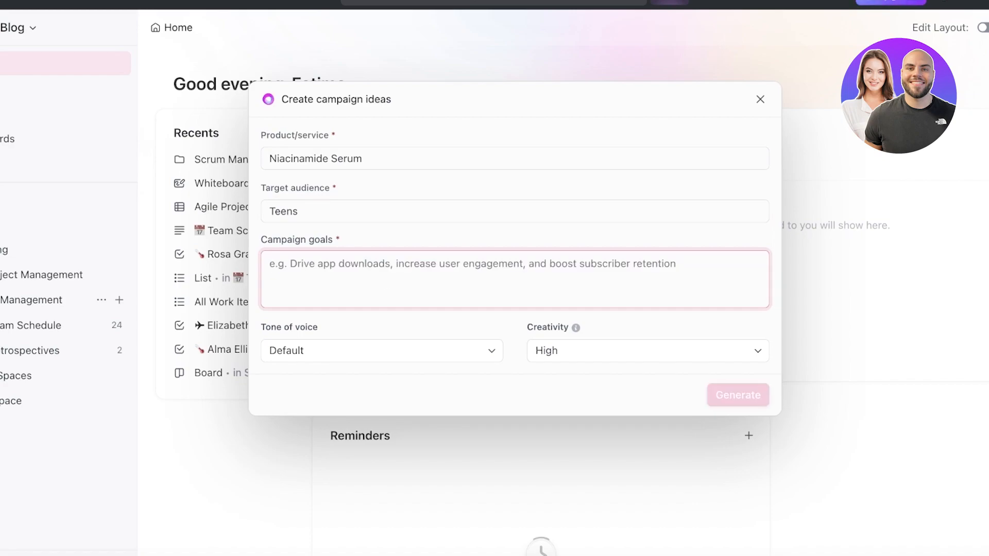
{"action": "type", "text": "Boost w"}
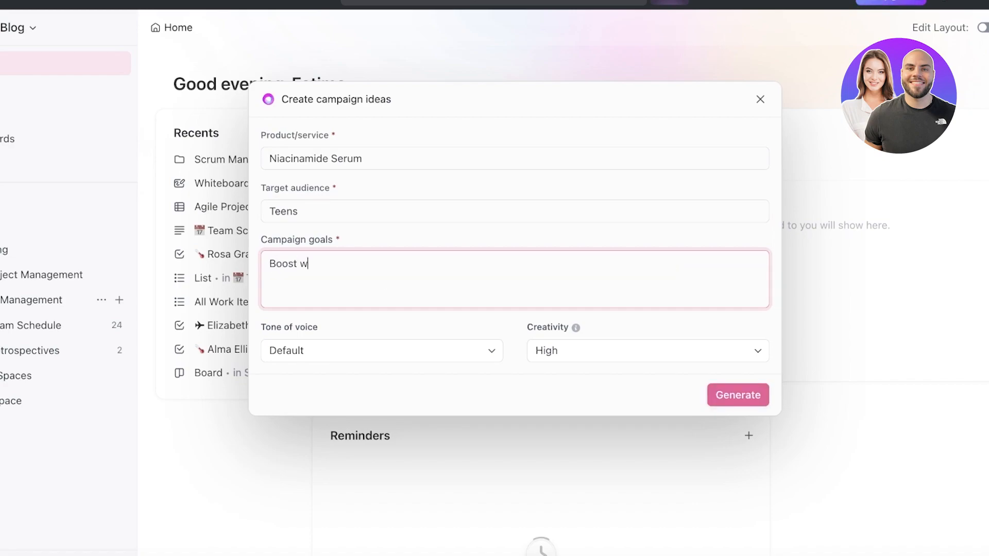
{"action": "type", "text": "ebsite visits"}
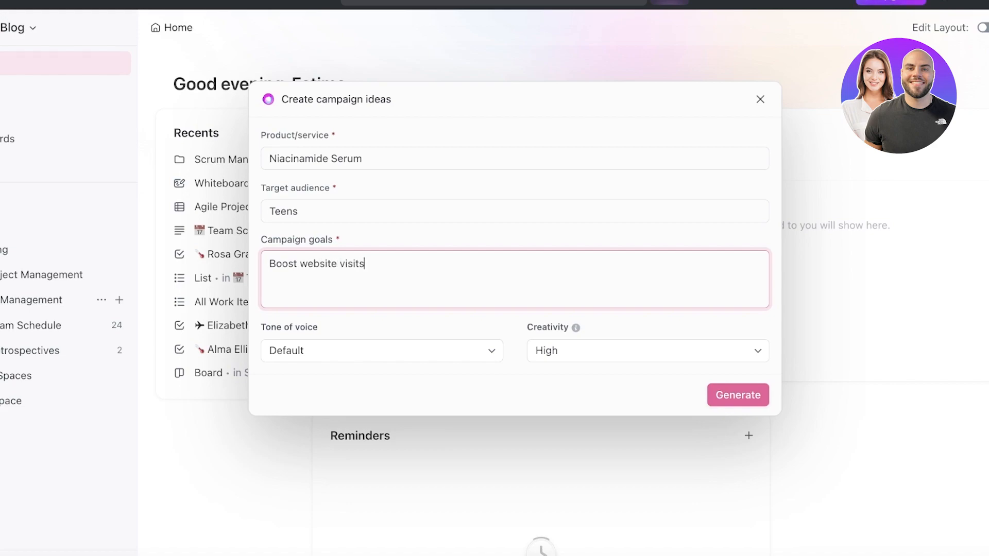
Set the tone of voice to Friendly and creativity to Medium, and generate the campaign ideas
{"action": "left_click", "coordinate": [437, 340]}
{"action": "left_click", "coordinate": [440, 345]}
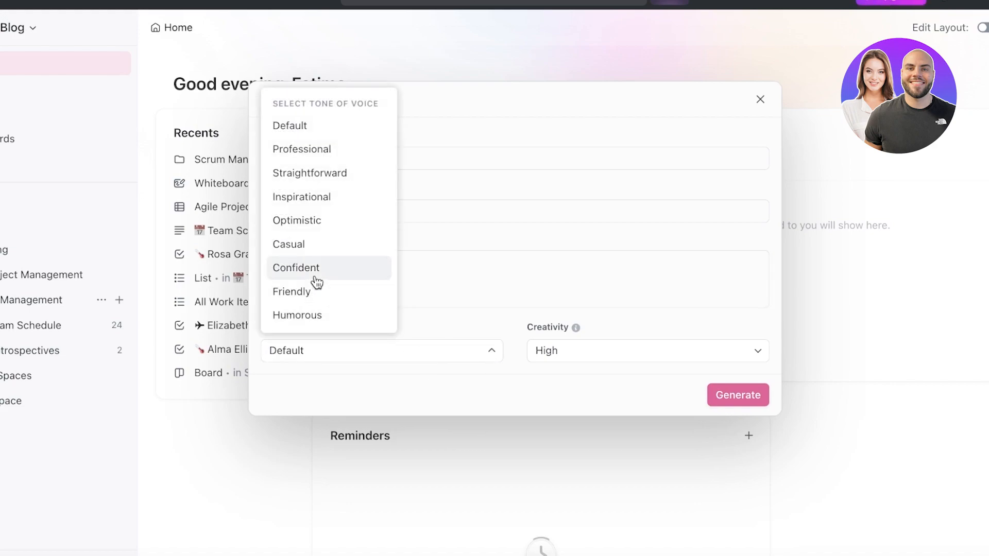
{"action": "left_click", "coordinate": [311, 295]}
{"action": "left_click", "coordinate": [564, 344]}
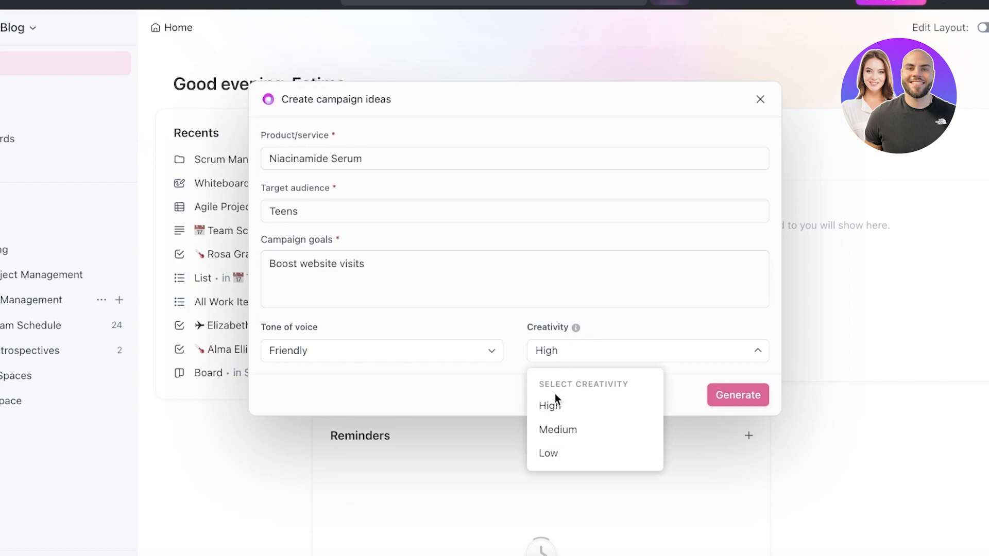
{"action": "left_click", "coordinate": [553, 434]}
{"action": "left_click", "coordinate": [717, 396]}
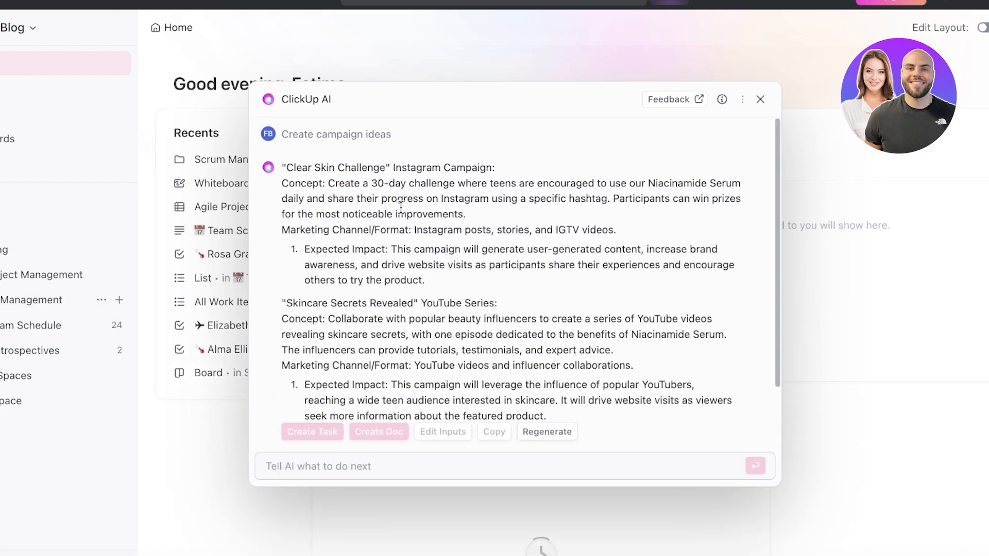
Read through the generated campaign ideas from the first concept to the last
{"action": "scroll", "coordinate": [393, 202], "scroll_direction": "down", "scroll_amount": 1}
{"action": "scroll", "coordinate": [435, 193], "scroll_direction": "up", "scroll_amount": 1}
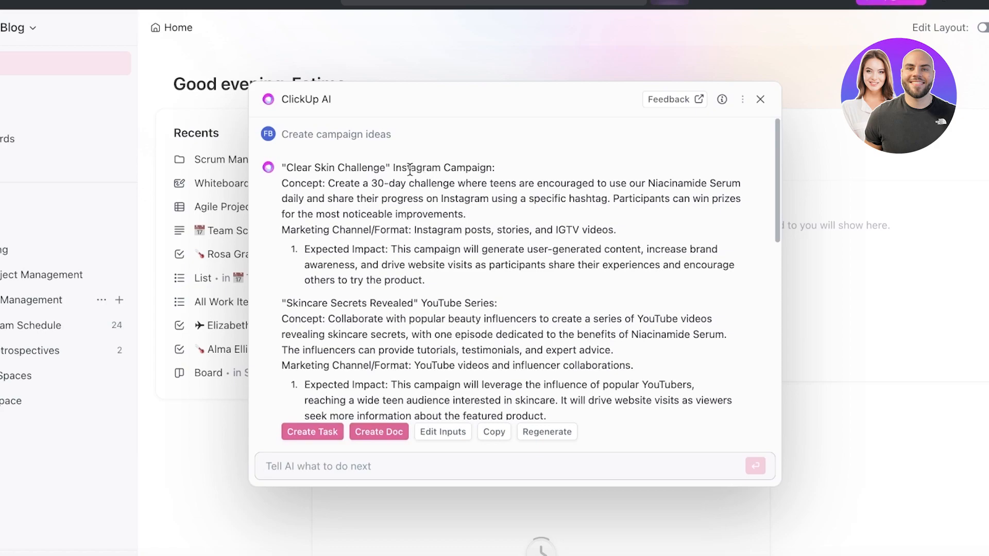
{"action": "scroll", "coordinate": [421, 168], "scroll_direction": "down", "scroll_amount": 2}
{"action": "left_click_drag", "start_coordinate": [438, 201], "coordinate": [495, 201]}
{"action": "scroll", "coordinate": [495, 201], "scroll_direction": "down", "scroll_amount": 3}
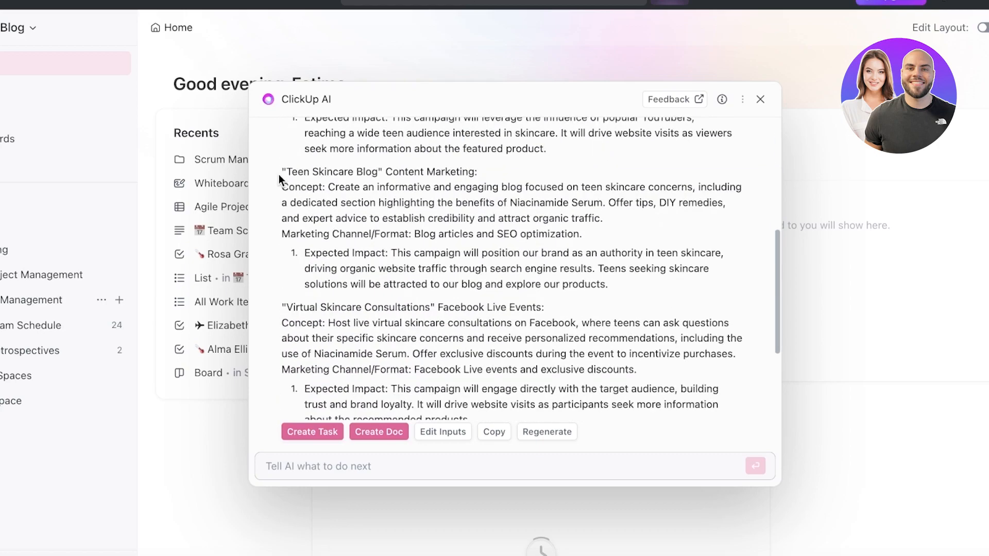
{"action": "left_click_drag", "start_coordinate": [521, 159], "coordinate": [476, 183]}
{"action": "scroll", "coordinate": [428, 232], "scroll_direction": "down", "scroll_amount": 1}
{"action": "left_click", "coordinate": [384, 256]}
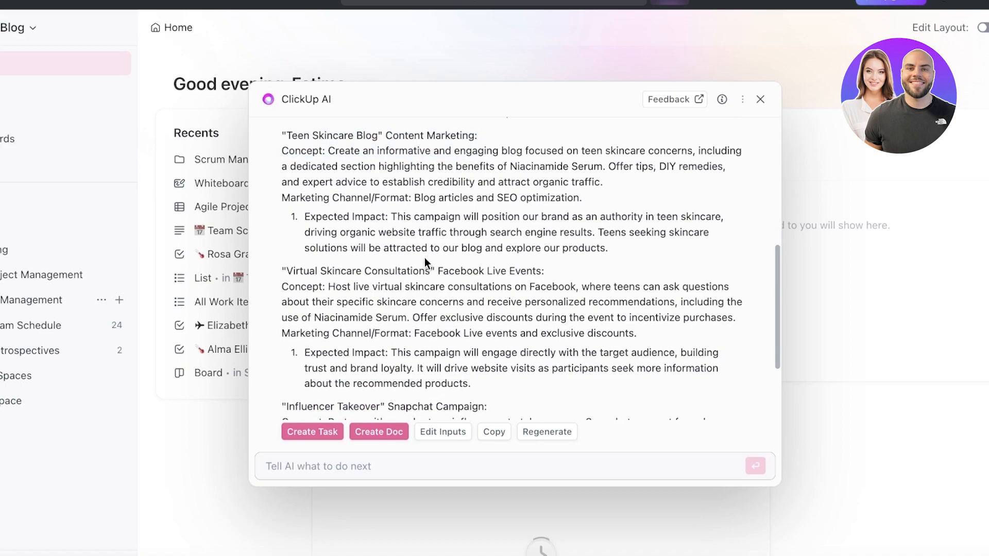
{"action": "scroll", "coordinate": [470, 276], "scroll_direction": "down", "scroll_amount": 2}
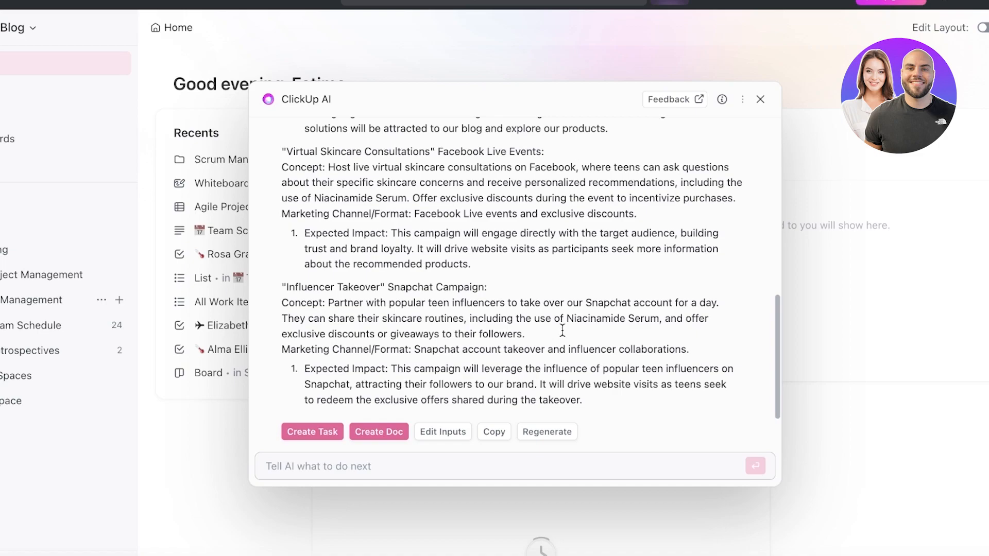
{"action": "scroll", "coordinate": [564, 330], "scroll_direction": "up", "scroll_amount": 10}
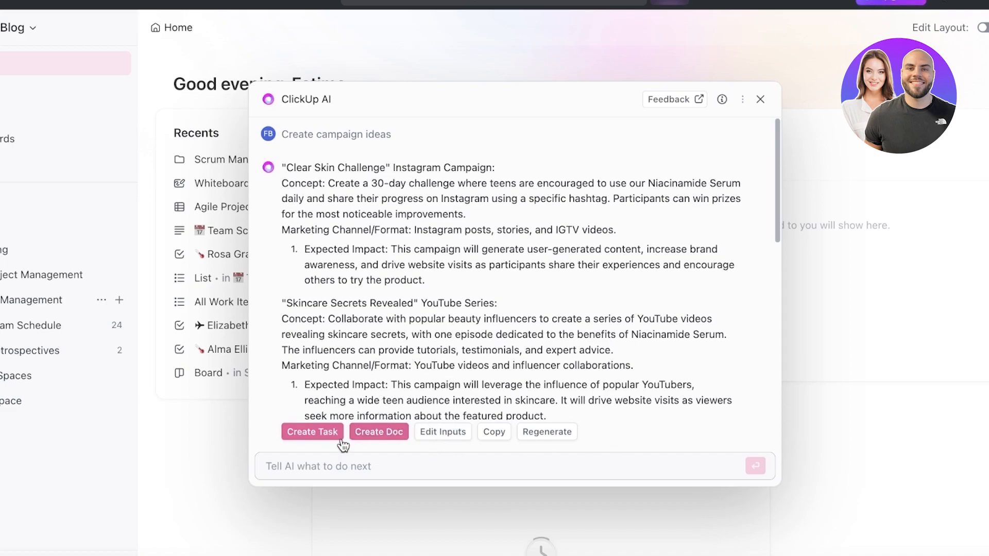
Start a new task from the generated campaign ideas and prepare its name field for entry
{"action": "left_click", "coordinate": [312, 436]}
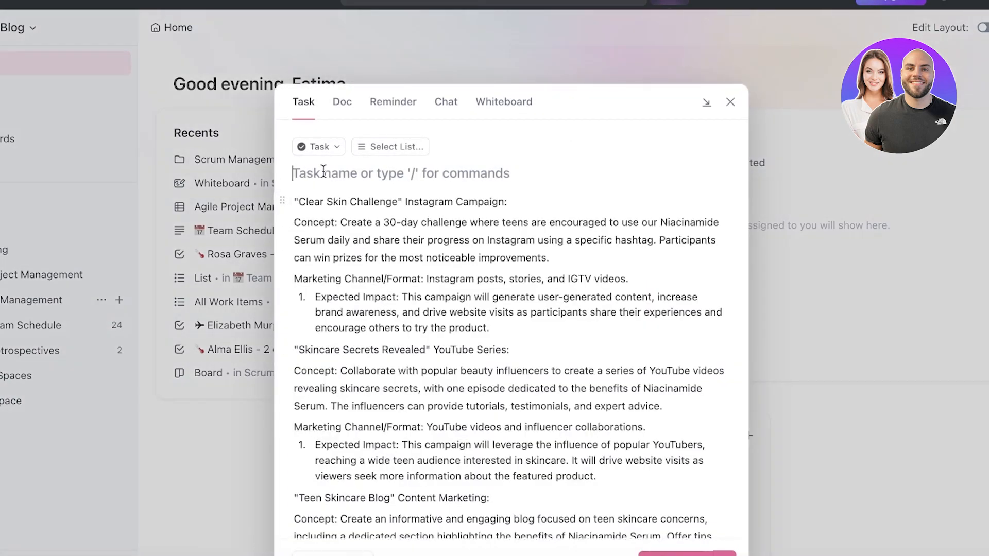
{"action": "left_click", "coordinate": [319, 147]}
{"action": "left_click", "coordinate": [349, 201]}
{"action": "left_click", "coordinate": [409, 174]}
{"action": "type", "text": "A"}
{"action": "key", "text": "BackSpace"}
Move the "Clear Skin Challenge" Instagram Campaign heading text from the description into the task name and review the rest of the task
{"action": "left_click_drag", "start_coordinate": [298, 201], "coordinate": [393, 202]}
{"action": "left_click_drag", "start_coordinate": [493, 190], "coordinate": [507, 202]}
{"action": "key", "text": "ctrl+c"}
{"action": "right_click", "coordinate": [420, 202]}
{"action": "left_click", "coordinate": [443, 267]}
{"action": "right_click", "coordinate": [378, 174]}
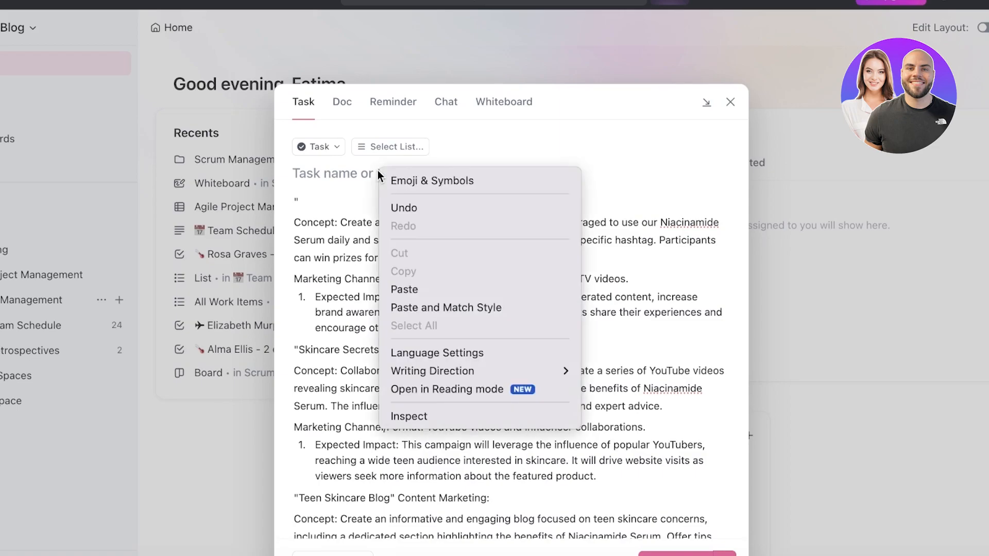
{"action": "left_click", "coordinate": [401, 288]}
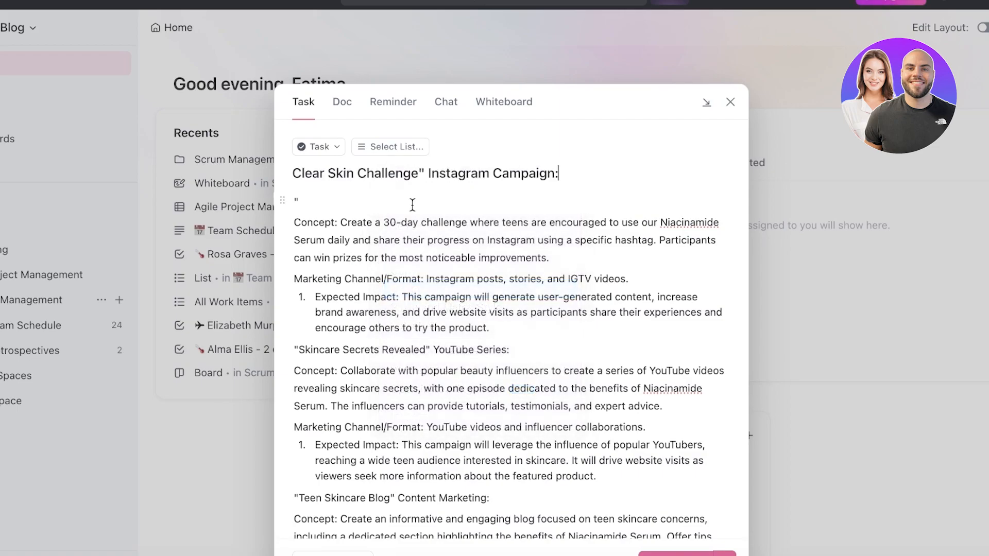
{"action": "left_click", "coordinate": [433, 173]}
{"action": "key", "text": "BackSpace"}
{"action": "scroll", "coordinate": [567, 258], "scroll_direction": "down", "scroll_amount": 10}
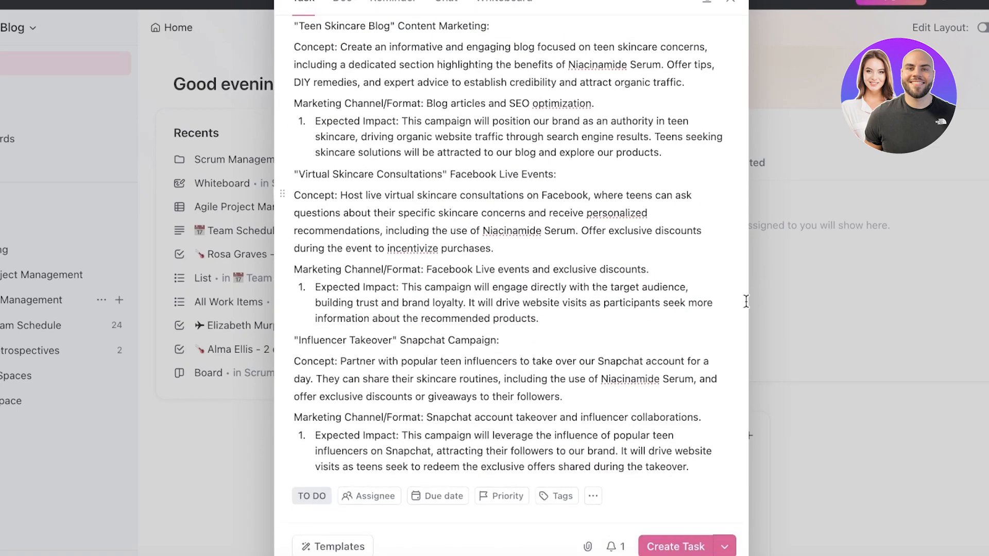
{"action": "scroll", "coordinate": [596, 299], "scroll_direction": "up", "scroll_amount": 7}
{"action": "scroll", "coordinate": [596, 299], "scroll_direction": "up", "scroll_amount": 2}
Look through the Doc, Reminder, Chat and Whiteboard forms available for creating an item
{"action": "left_click", "coordinate": [342, 104]}
{"action": "scroll", "coordinate": [409, 188], "scroll_direction": "down", "scroll_amount": 6}
{"action": "scroll", "coordinate": [409, 178], "scroll_direction": "up", "scroll_amount": 7}
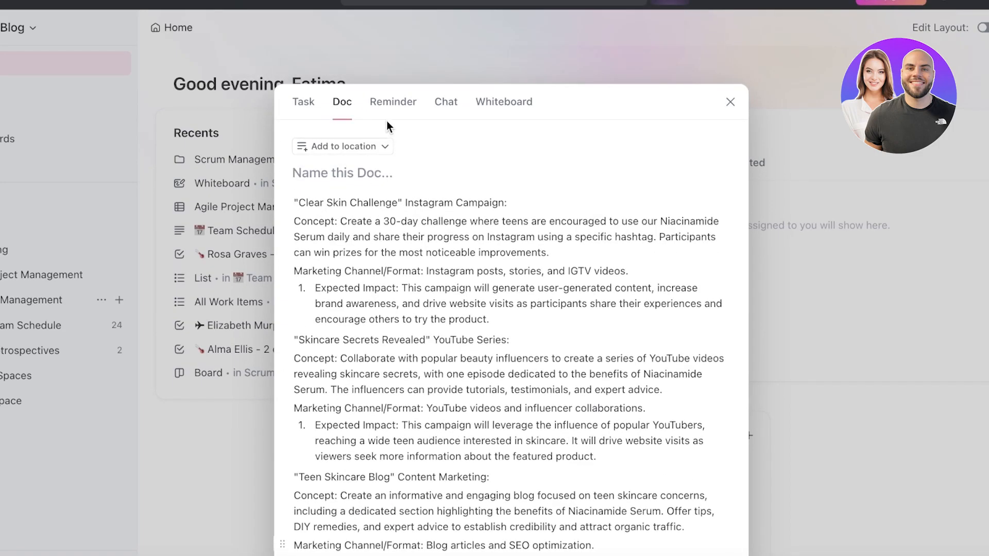
{"action": "left_click", "coordinate": [400, 105]}
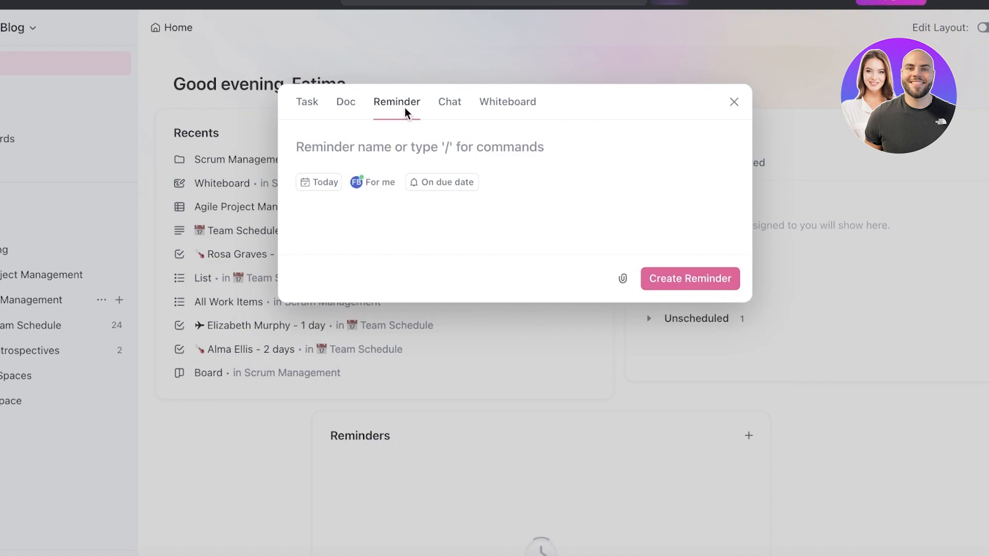
{"action": "left_click", "coordinate": [449, 106]}
{"action": "left_click", "coordinate": [405, 107]}
{"action": "left_click", "coordinate": [489, 103]}
{"action": "left_click", "coordinate": [413, 111]}
Return to the Doc form holding the campaign ideas and name the doc Promo
{"action": "left_click", "coordinate": [346, 103]}
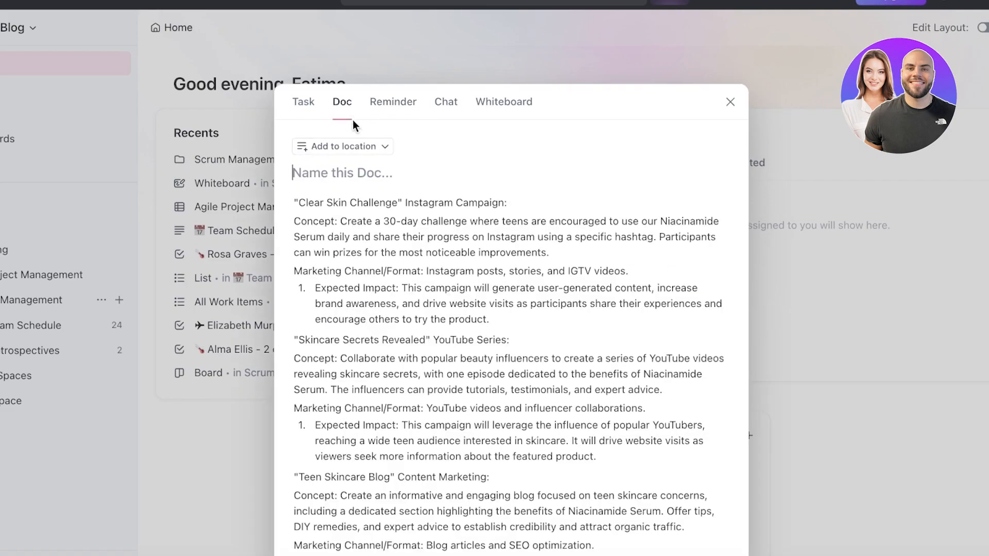
{"action": "left_click", "coordinate": [354, 168]}
{"action": "type", "text": "Promo"}
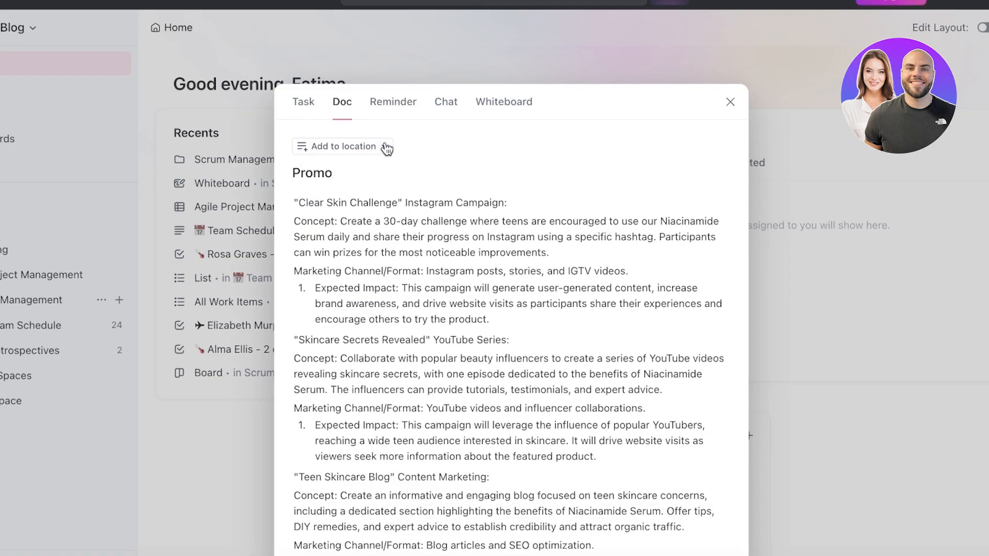
Set the Promo doc's location to the Agile Project Management space and create the doc
{"action": "left_click", "coordinate": [383, 147]}
{"action": "left_click", "coordinate": [342, 214]}
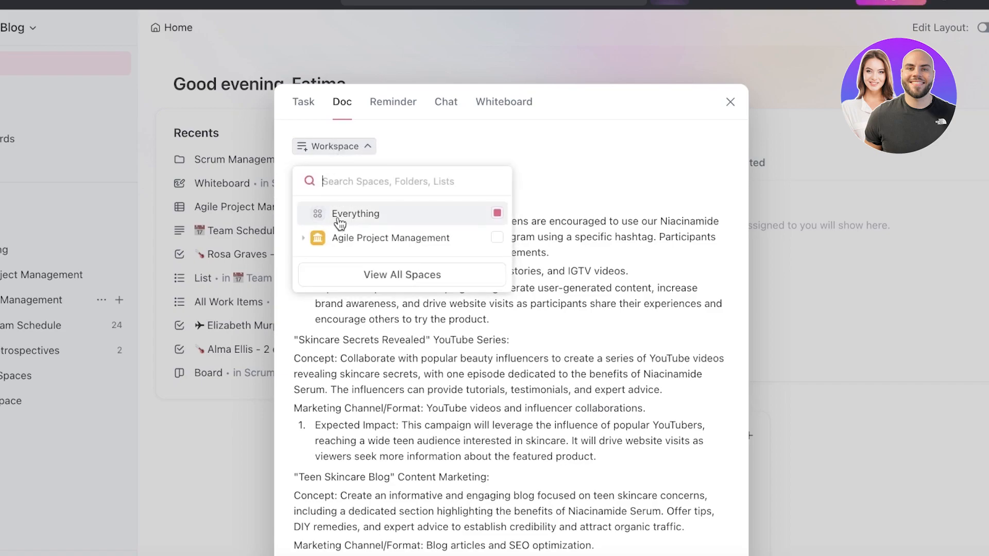
{"action": "left_click", "coordinate": [341, 246]}
{"action": "left_click", "coordinate": [485, 244]}
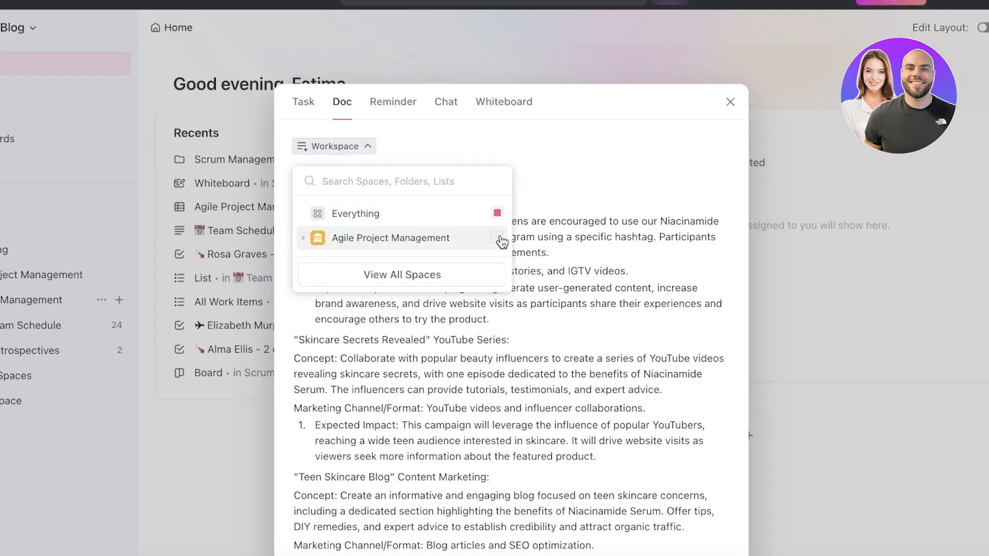
{"action": "left_click", "coordinate": [498, 239]}
{"action": "left_click", "coordinate": [358, 151]}
{"action": "left_click", "coordinate": [530, 146]}
{"action": "scroll", "coordinate": [500, 254], "scroll_direction": "down", "scroll_amount": 8}
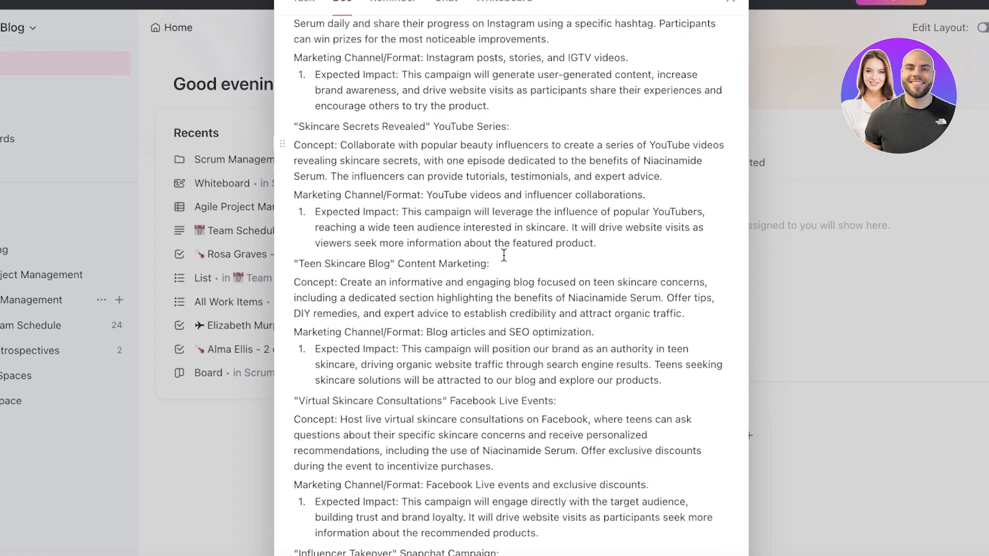
{"action": "left_click", "coordinate": [698, 545]}
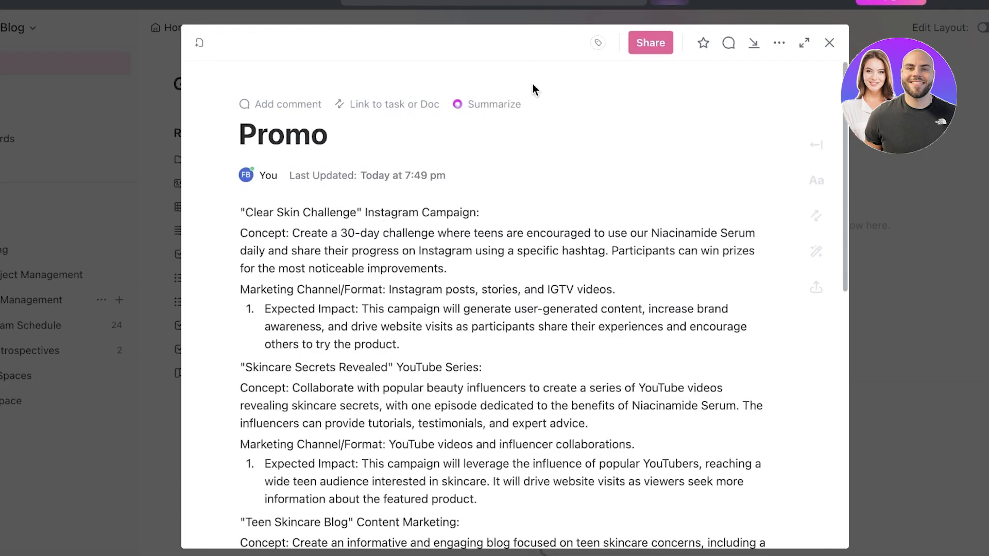
Close the newly created doc and reopen Promo from the Agile Project Management space
{"action": "scroll", "coordinate": [640, 201], "scroll_direction": "down", "scroll_amount": 8}
{"action": "scroll", "coordinate": [641, 201], "scroll_direction": "up", "scroll_amount": 8}
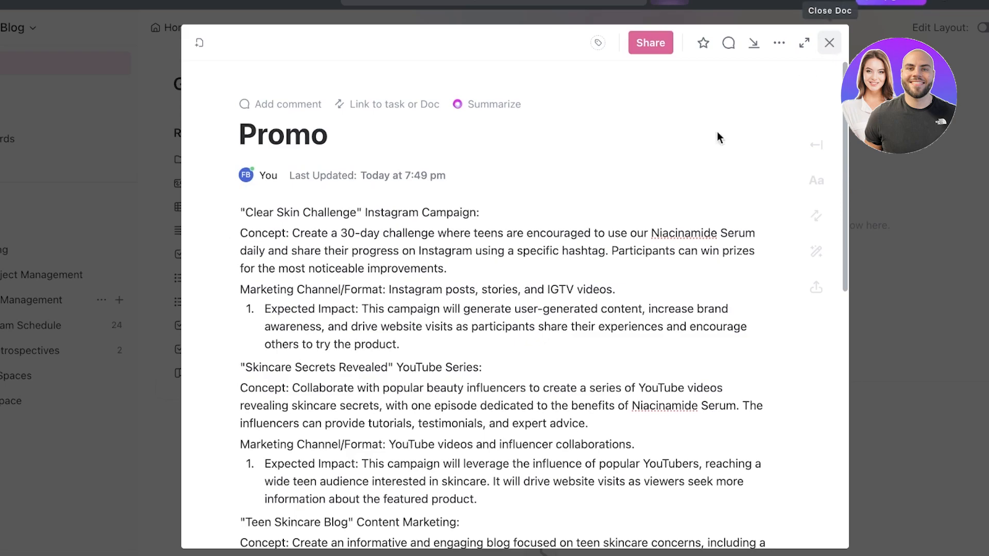
{"action": "left_click", "coordinate": [830, 43]}
{"action": "left_click", "coordinate": [31, 275]}
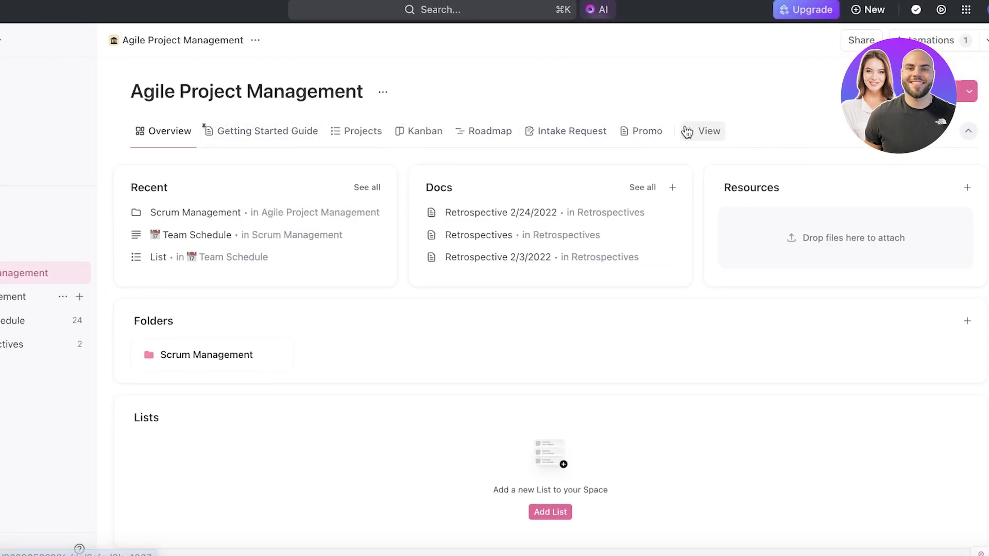
{"action": "left_click", "coordinate": [655, 133]}
Look through the campaign ideas in the Promo doc and the block options of the first Expected Impact item
{"action": "scroll", "coordinate": [367, 342], "scroll_direction": "down", "scroll_amount": 4}
{"action": "scroll", "coordinate": [319, 223], "scroll_direction": "up", "scroll_amount": 4}
{"action": "left_click", "coordinate": [283, 358]}
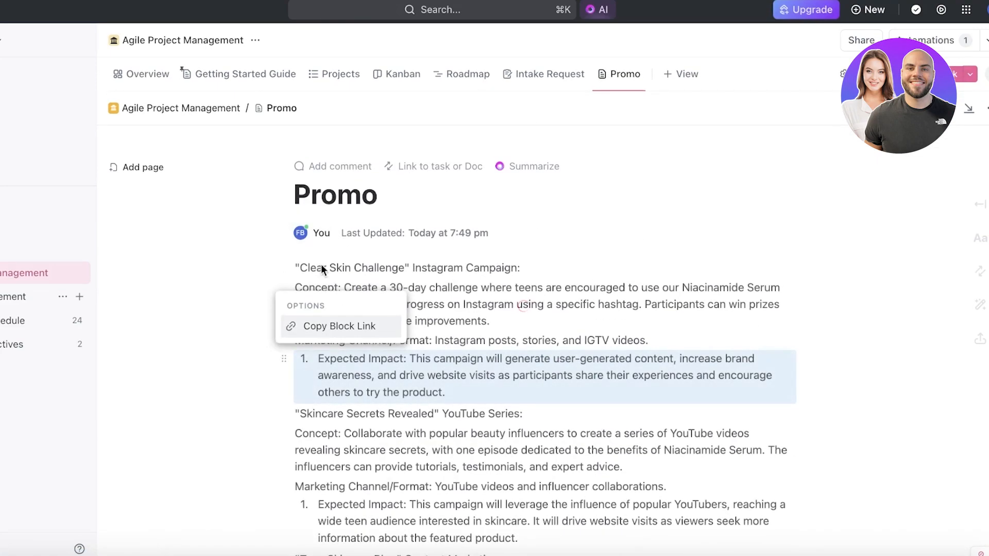
{"action": "left_click", "coordinate": [567, 249]}
{"action": "scroll", "coordinate": [567, 249], "scroll_direction": "down", "scroll_amount": 10}
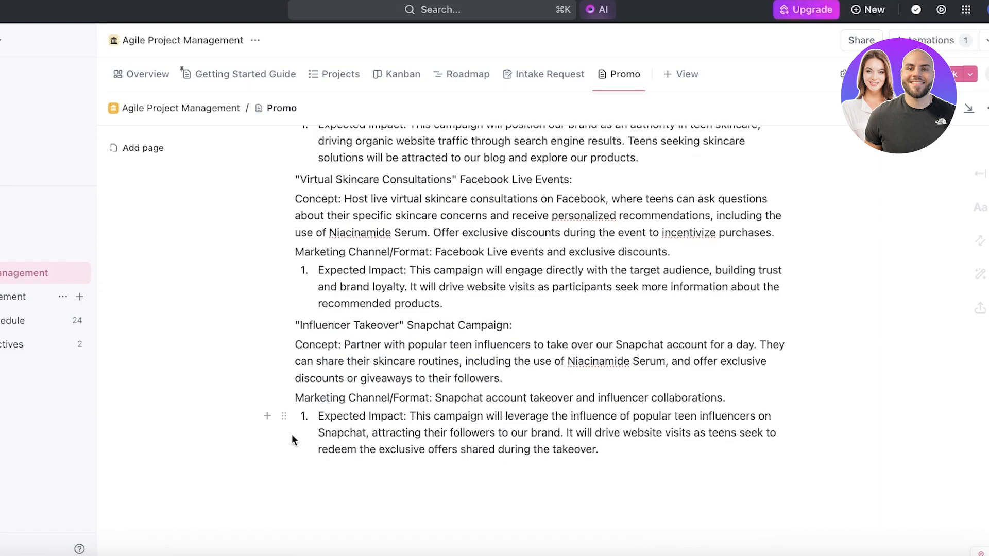
{"action": "scroll", "coordinate": [293, 302], "scroll_direction": "up", "scroll_amount": 10}
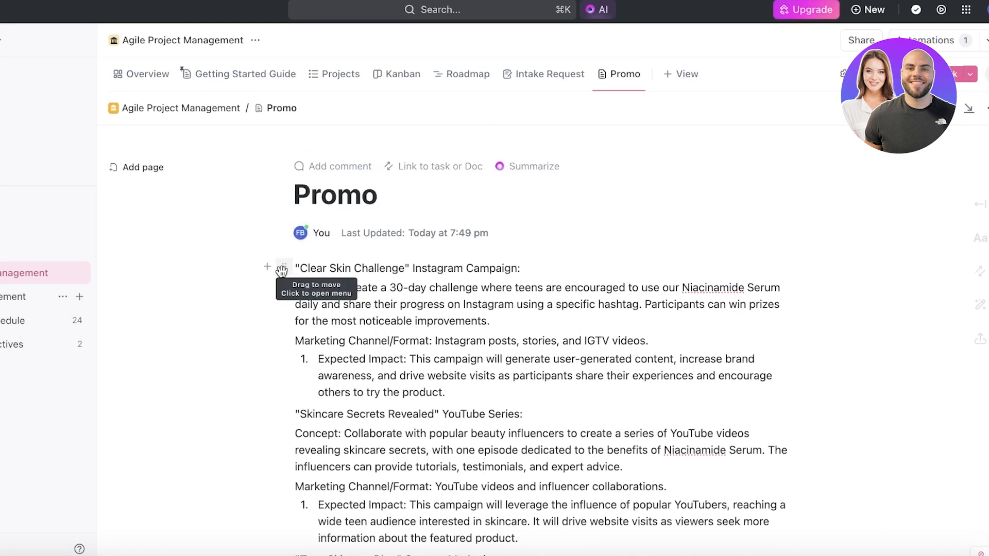
Try a toggle list below the "Clear Skin Challenge" Instagram Campaign heading and clear it away, leaving an empty line
{"action": "left_click", "coordinate": [268, 267]}
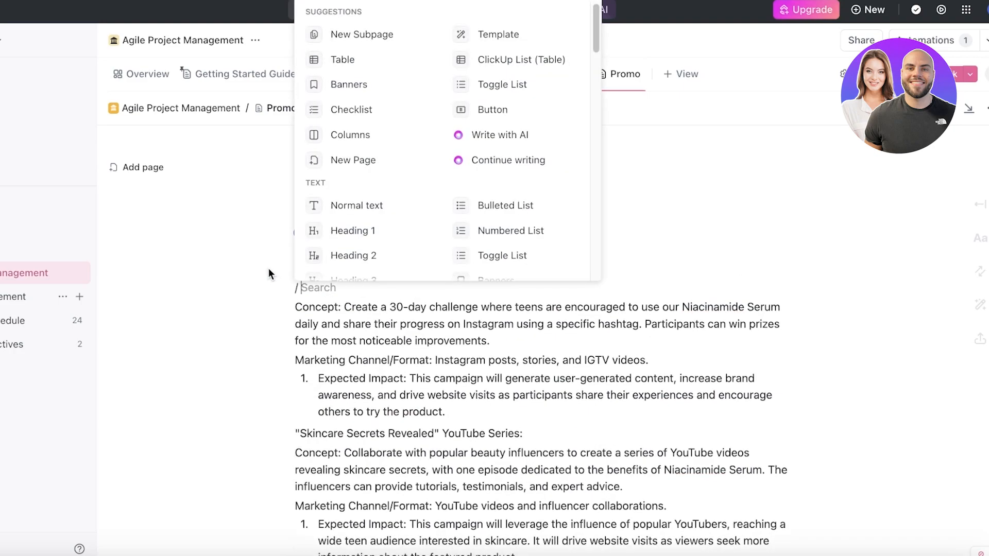
{"action": "key", "text": "Escape"}
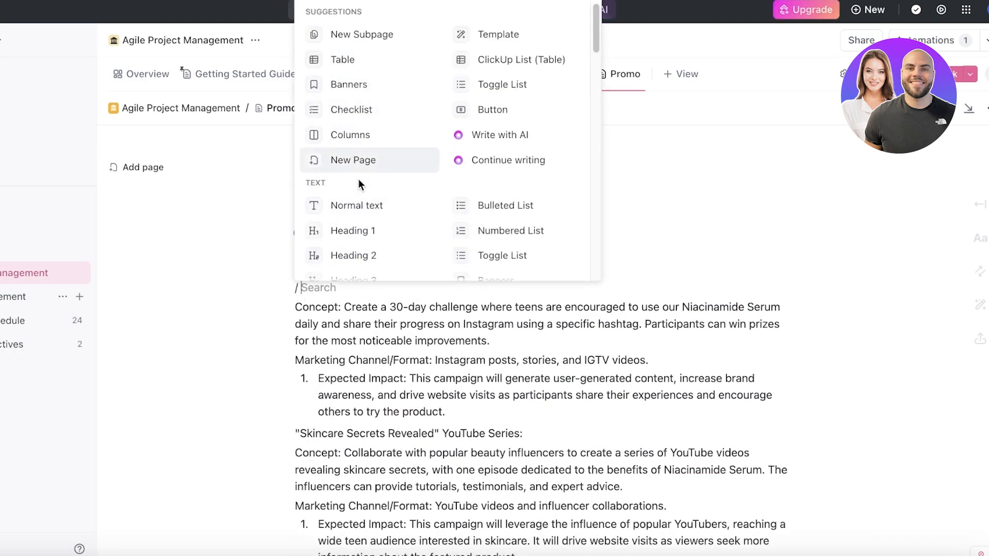
{"action": "type", "text": "t"}
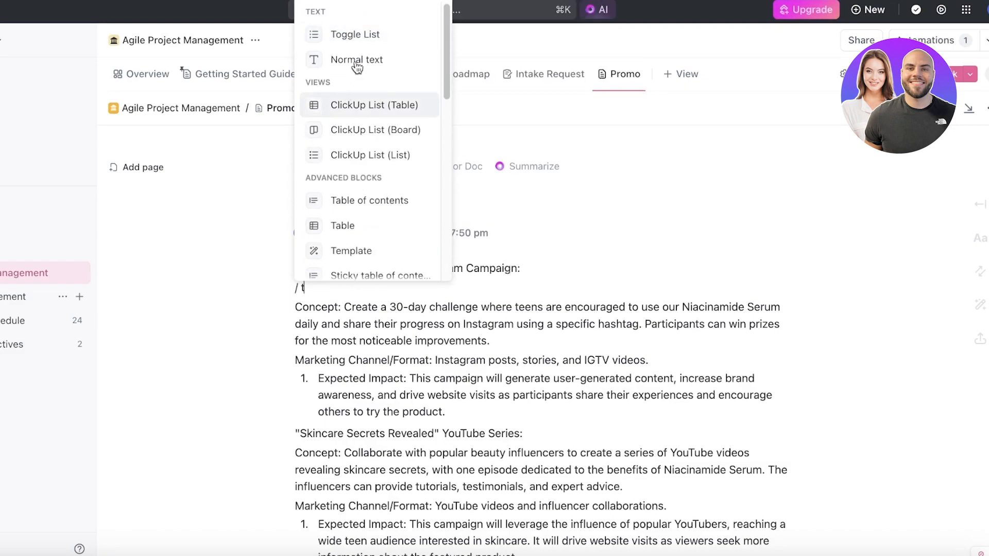
{"action": "left_click", "coordinate": [360, 34]}
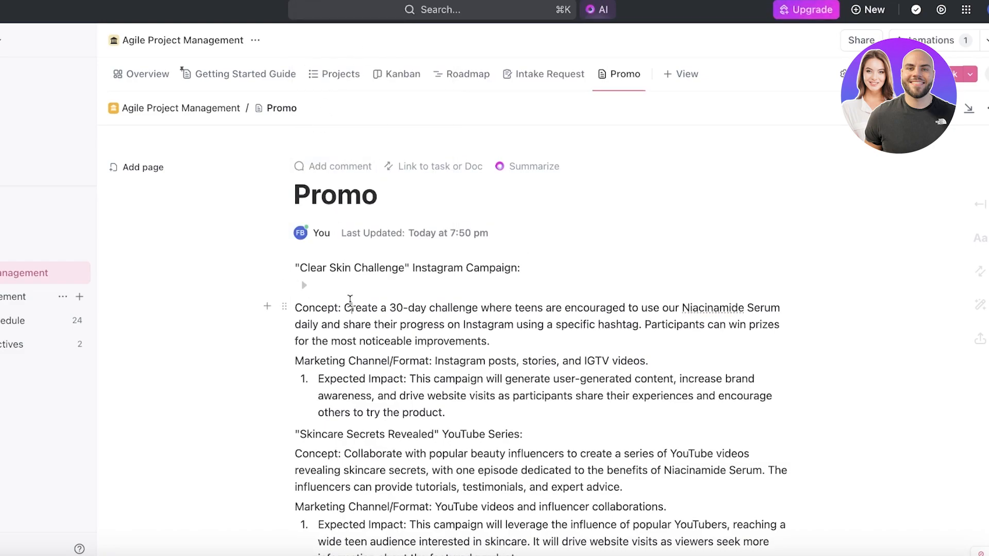
{"action": "type", "text": "dsf"}
{"action": "key", "text": "BackSpace"}
{"action": "key", "text": "BackSpace"}
{"action": "key", "text": "BackSpace"}
{"action": "key", "text": "BackSpace"}
{"action": "key", "text": "BackSpace"}
{"action": "key", "text": "BackSpace"}
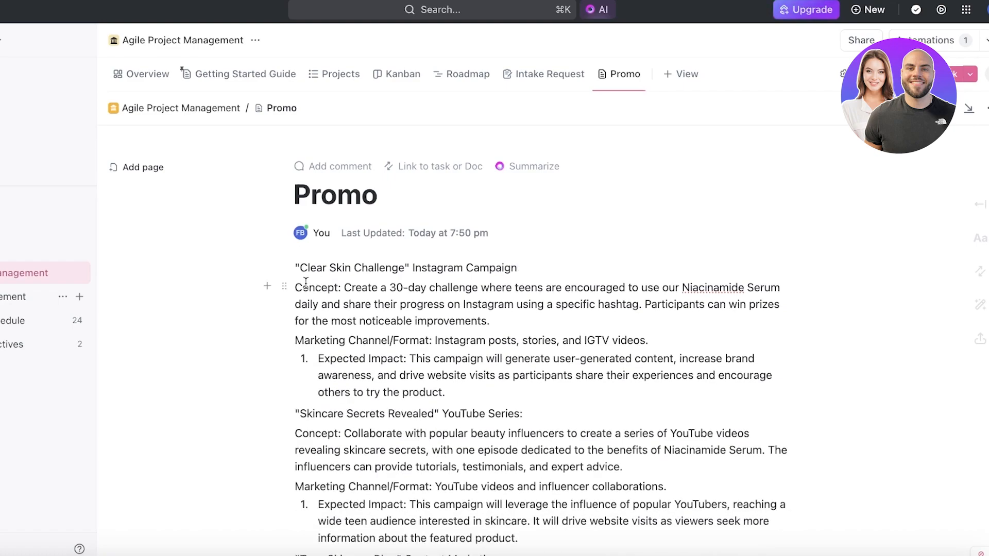
{"action": "key", "text": "Return"}
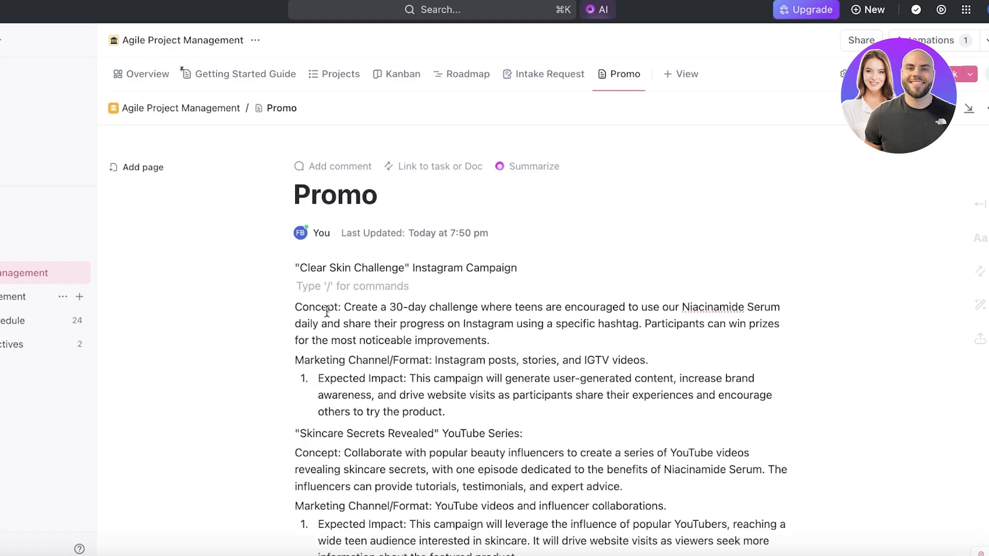
Summarize the whole Promo doc with ClickUp AI and insert the result as a summary block
{"action": "scroll", "coordinate": [329, 311], "scroll_direction": "down", "scroll_amount": 1}
{"action": "scroll", "coordinate": [333, 334], "scroll_direction": "down", "scroll_amount": 2}
{"action": "scroll", "coordinate": [330, 327], "scroll_direction": "down", "scroll_amount": 8}
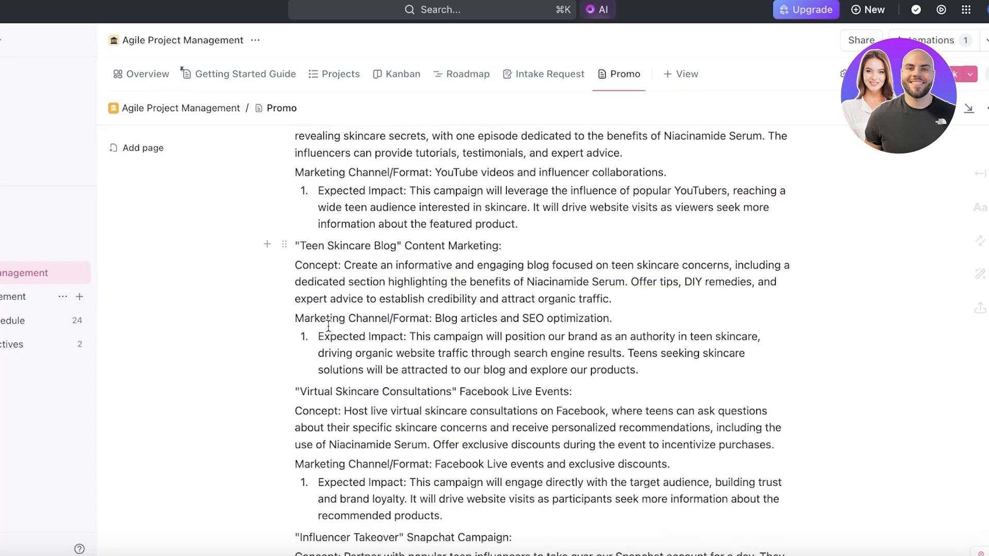
{"action": "scroll", "coordinate": [328, 326], "scroll_direction": "up", "scroll_amount": 10}
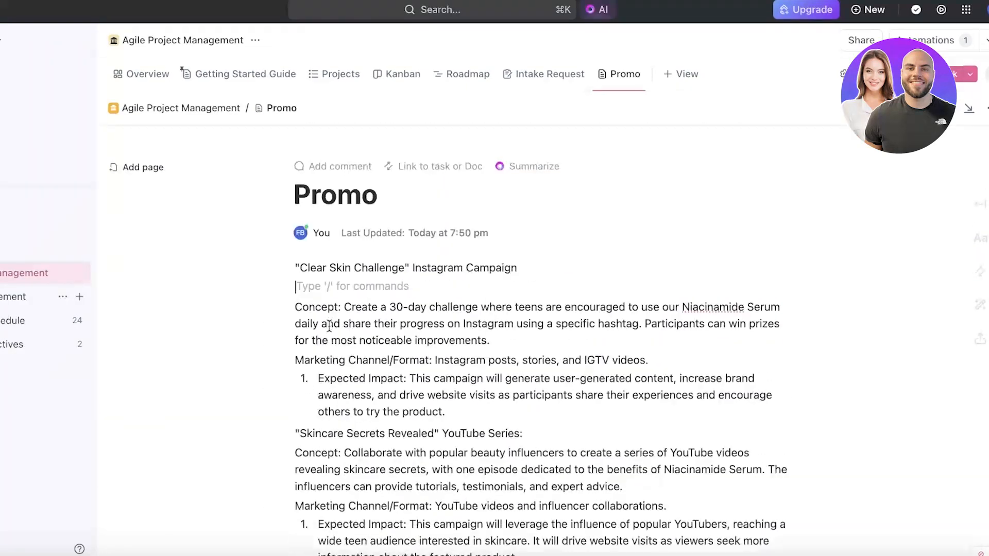
{"action": "left_click", "coordinate": [519, 165]}
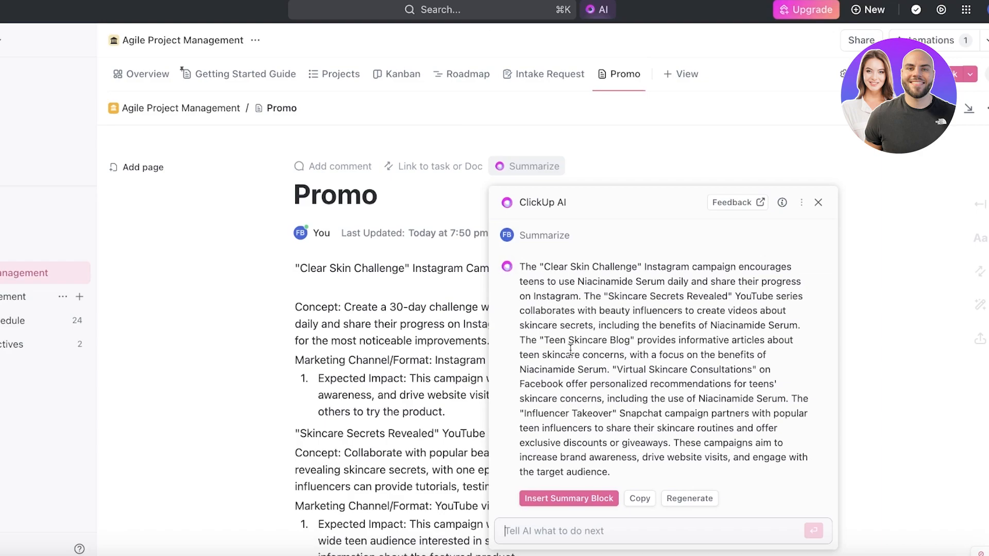
{"action": "left_click", "coordinate": [598, 499]}
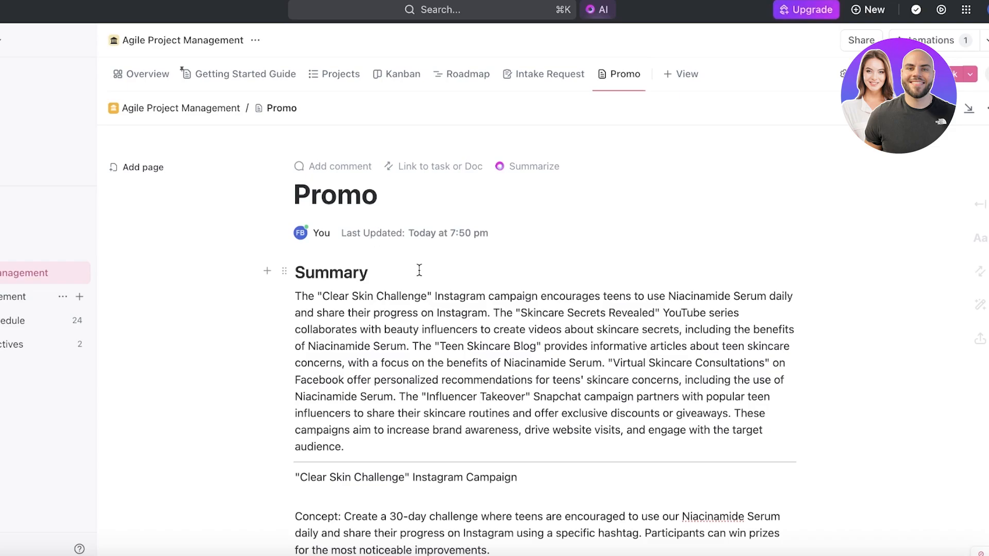
Generate AI action items from the "Influencer Takeover" Snapchat Campaign section, including its heading, concept, channel and expected impact
{"action": "left_click", "coordinate": [302, 313]}
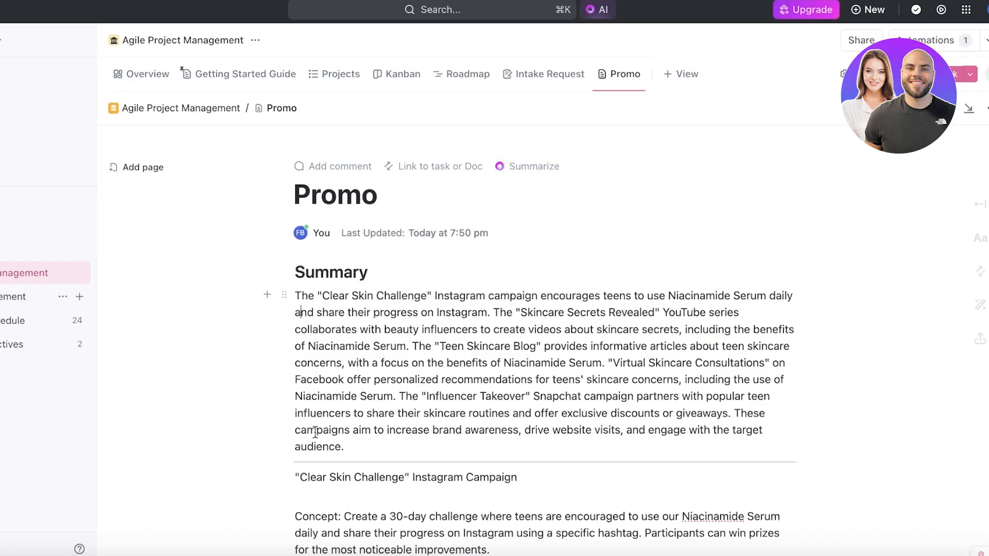
{"action": "scroll", "coordinate": [394, 310], "scroll_direction": "down", "scroll_amount": 8}
{"action": "scroll", "coordinate": [394, 309], "scroll_direction": "up", "scroll_amount": 4}
{"action": "scroll", "coordinate": [391, 307], "scroll_direction": "down", "scroll_amount": 10}
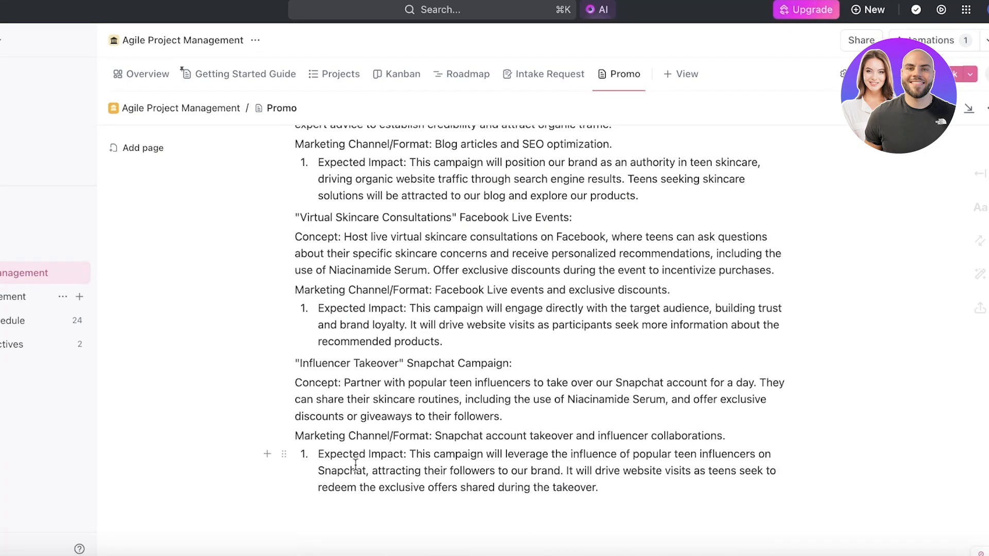
{"action": "left_click", "coordinate": [363, 469]}
{"action": "left_click_drag", "start_coordinate": [617, 452], "coordinate": [329, 427]}
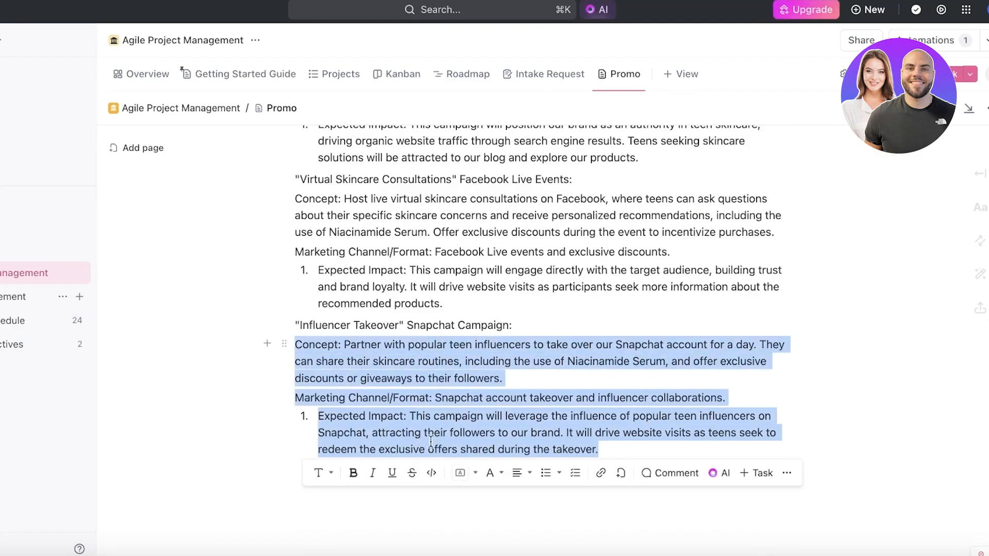
{"action": "left_click", "coordinate": [402, 510]}
{"action": "left_click_drag", "start_coordinate": [694, 444], "coordinate": [243, 316]}
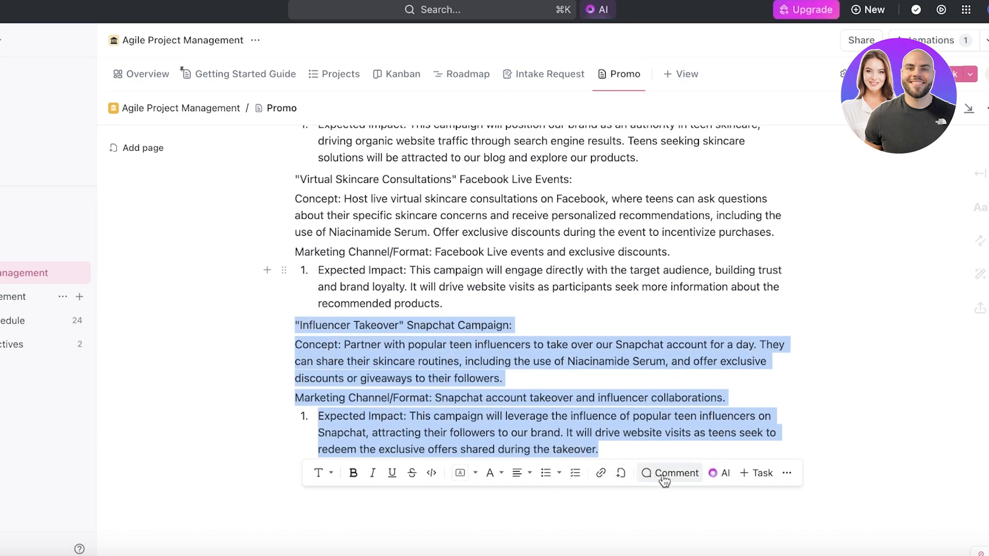
{"action": "left_click", "coordinate": [724, 474]}
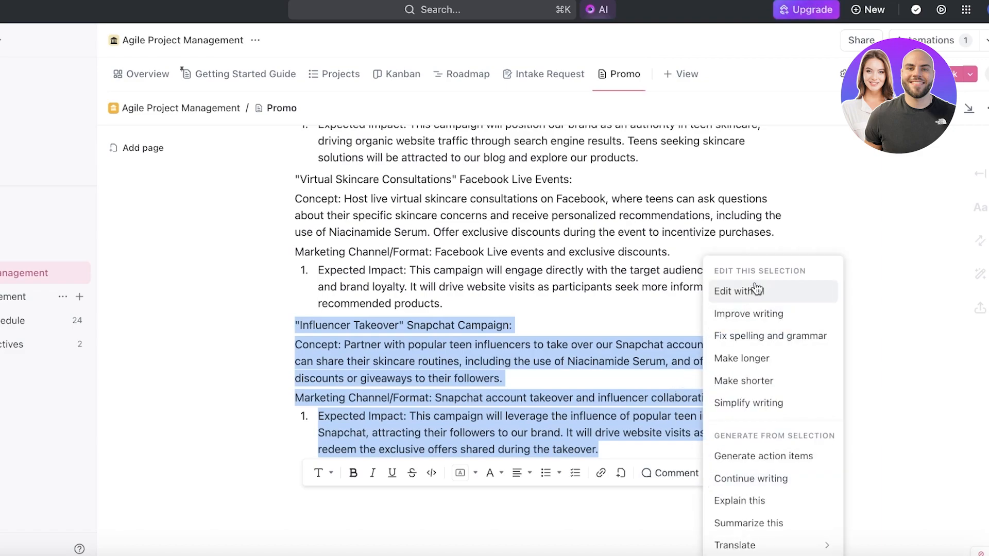
{"action": "left_click", "coordinate": [782, 460]}
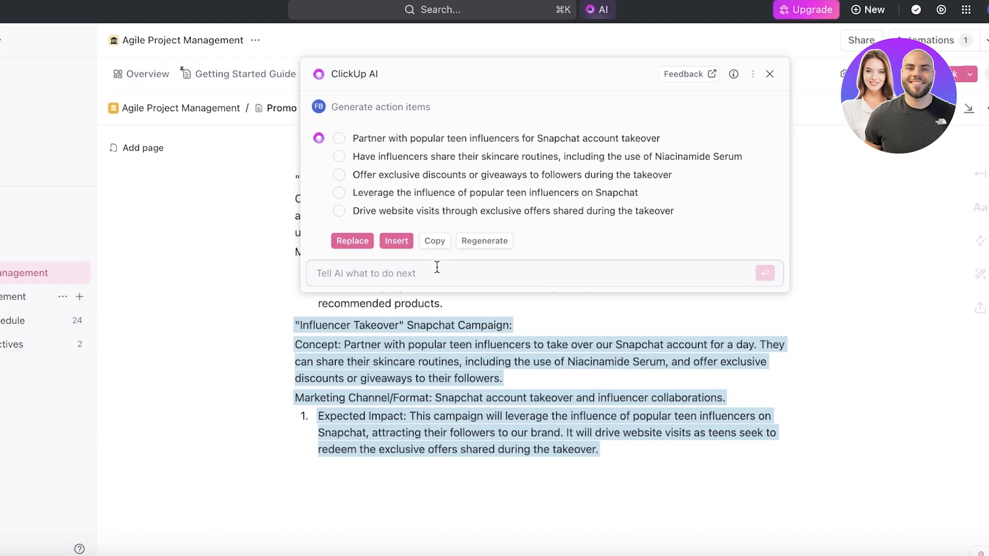
Ask ClickUp AI to "create these as tasks" and replace the selected Snapchat campaign section with the generated tasks
{"action": "type", "text": "create these as tasks"}
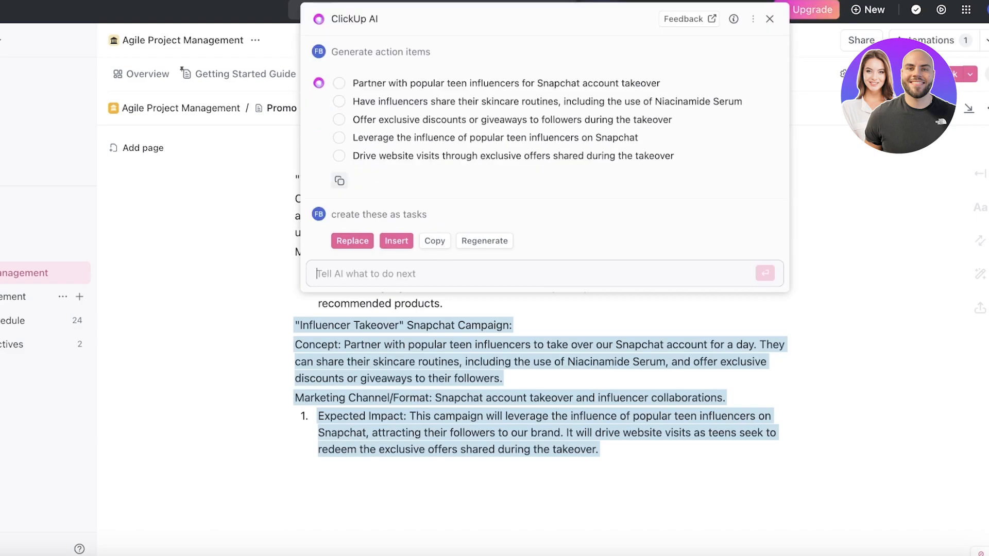
{"action": "key", "text": "Return"}
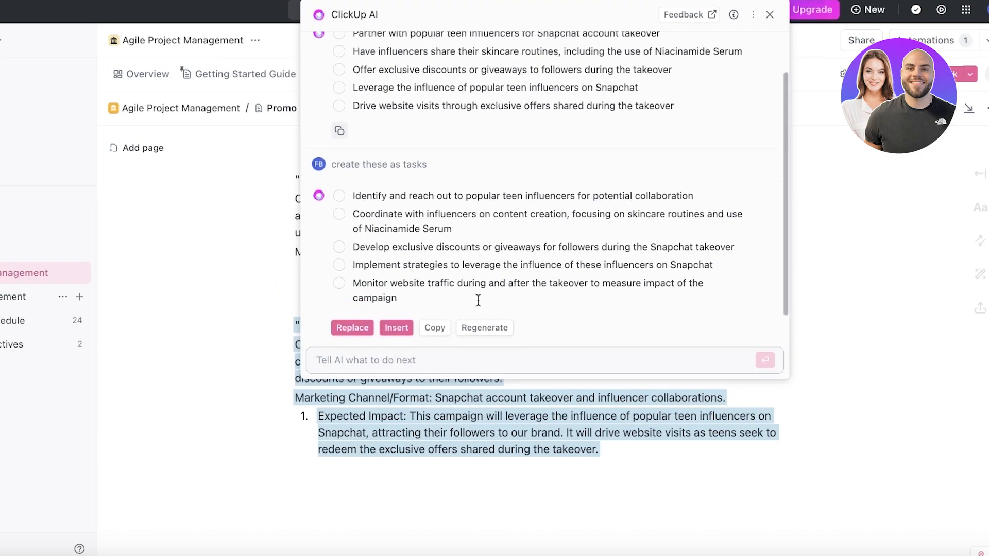
{"action": "left_click", "coordinate": [346, 323]}
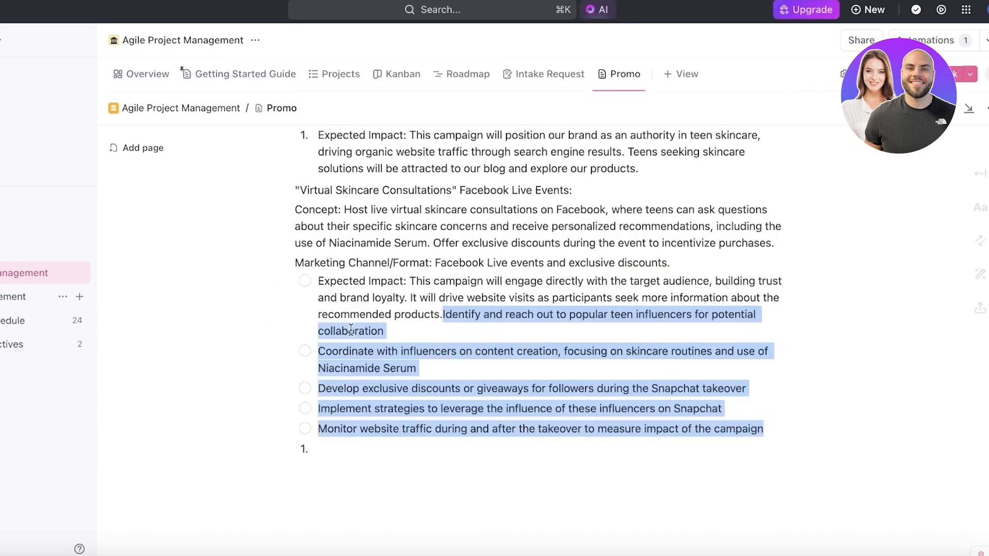
Split "Identify and reach out to popular teen influencers for potential collaboration" into its own checklist item without the leading period, with an empty item above
{"action": "left_click", "coordinate": [449, 313]}
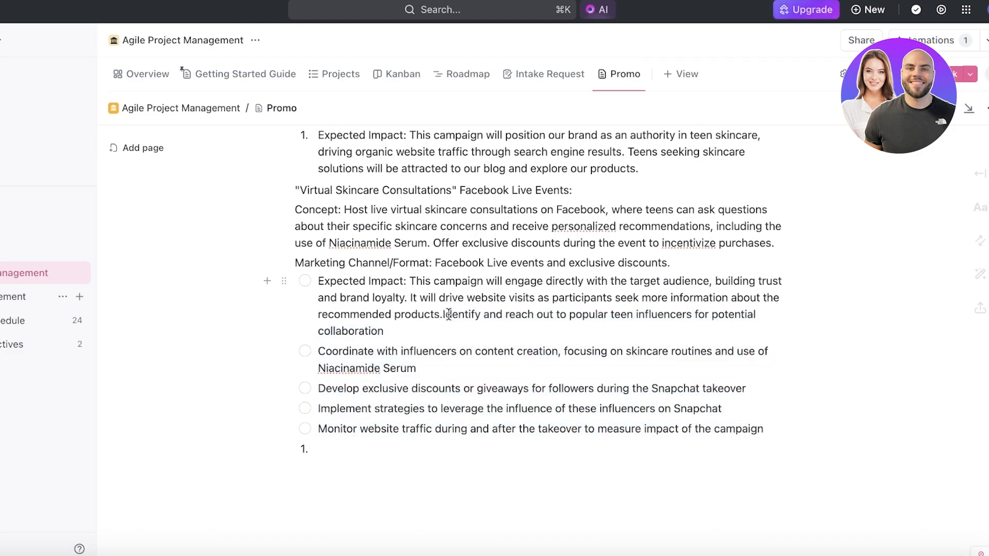
{"action": "key", "text": "Return"}
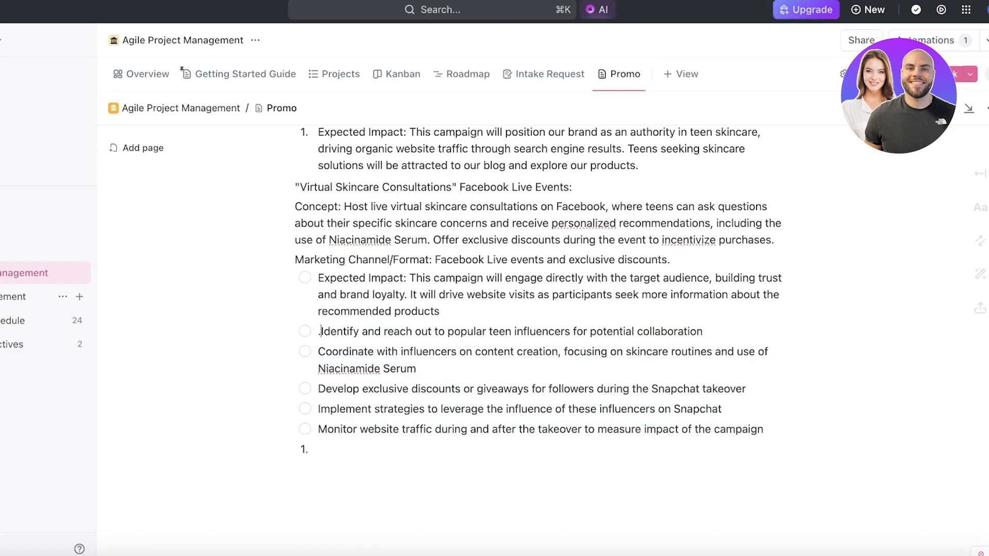
{"action": "key", "text": "BackSpace"}
{"action": "left_click", "coordinate": [306, 333]}
{"action": "left_click", "coordinate": [305, 332]}
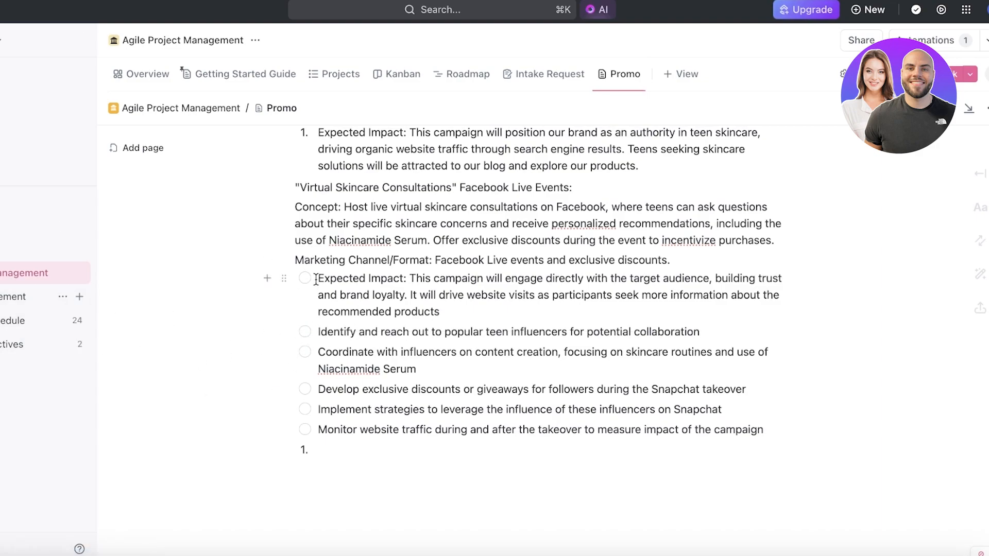
{"action": "left_click", "coordinate": [269, 279]}
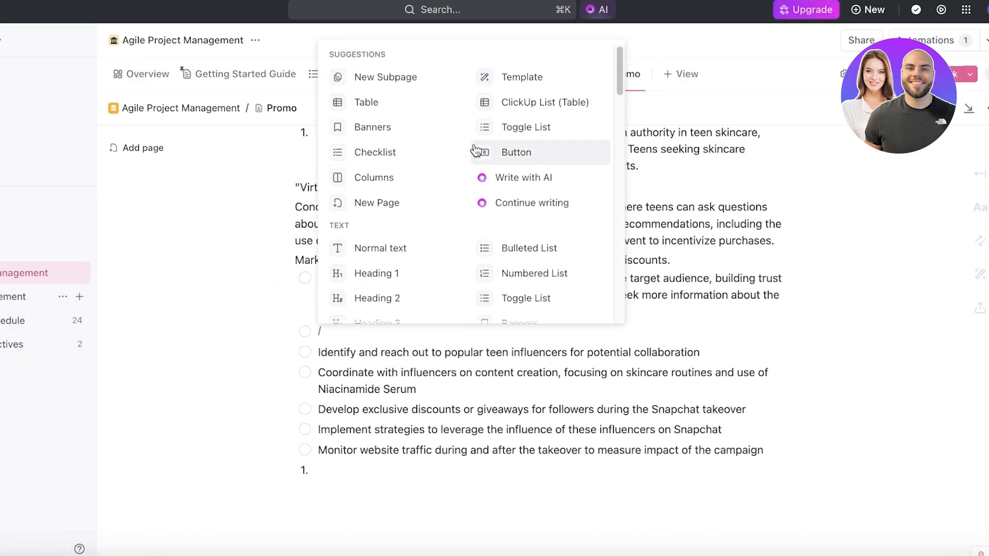
{"action": "left_click", "coordinate": [421, 411]}
Ask ClickUp AI to "make this more creative and create tasks" for the "Virtual Skincare Consultations" heading, concept and channel, replacing them with the result
{"action": "scroll", "coordinate": [478, 322], "scroll_direction": "up", "scroll_amount": 1}
{"action": "scroll", "coordinate": [438, 304], "scroll_direction": "down", "scroll_amount": 1}
{"action": "left_click_drag", "start_coordinate": [294, 184], "coordinate": [742, 250]}
{"action": "left_click", "coordinate": [719, 281]}
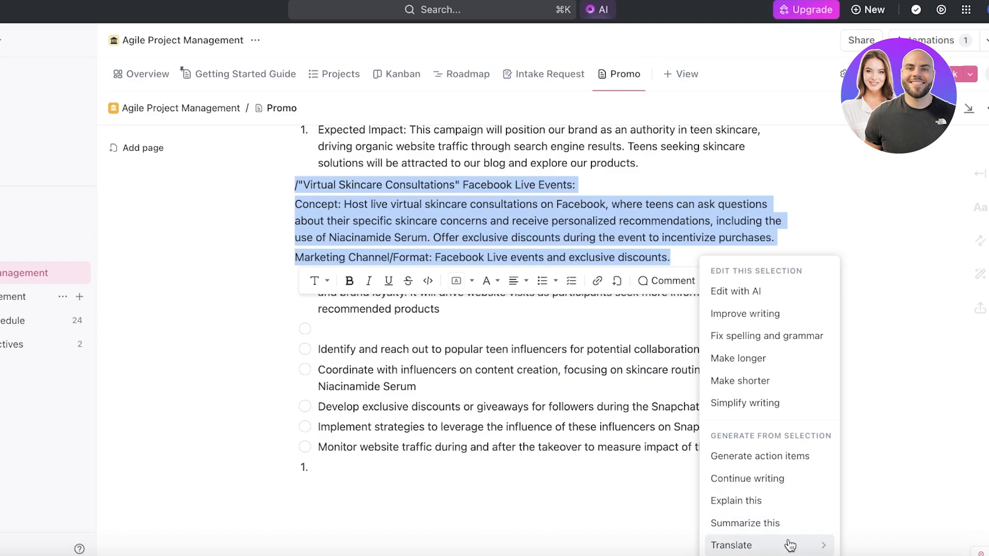
{"action": "mouse_move", "coordinate": [791, 545]}
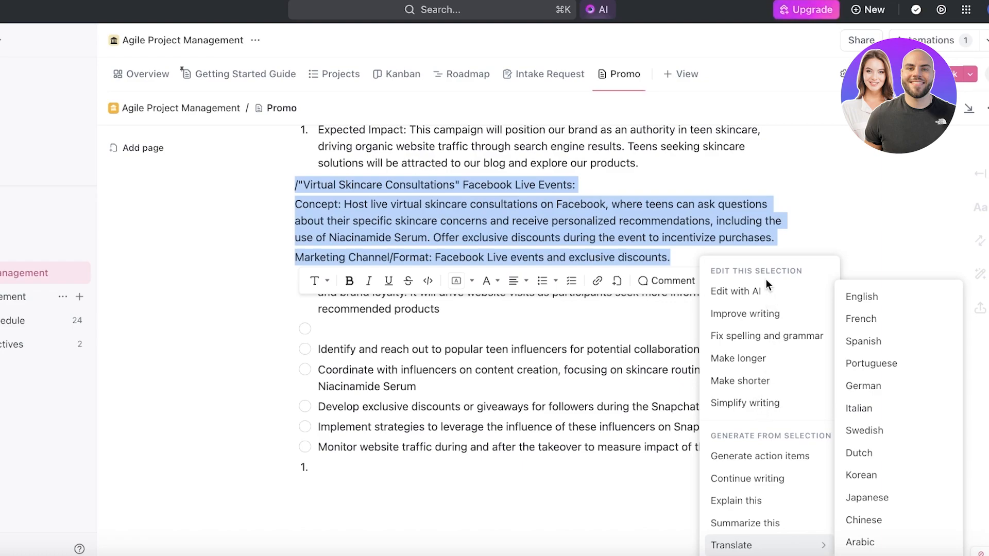
{"action": "left_click", "coordinate": [745, 296]}
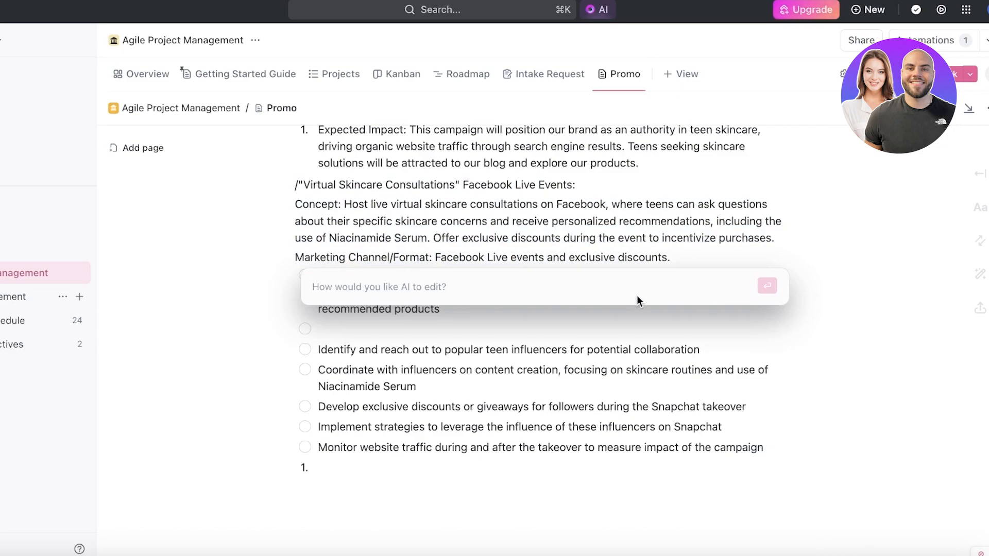
{"action": "type", "text": "make this more"}
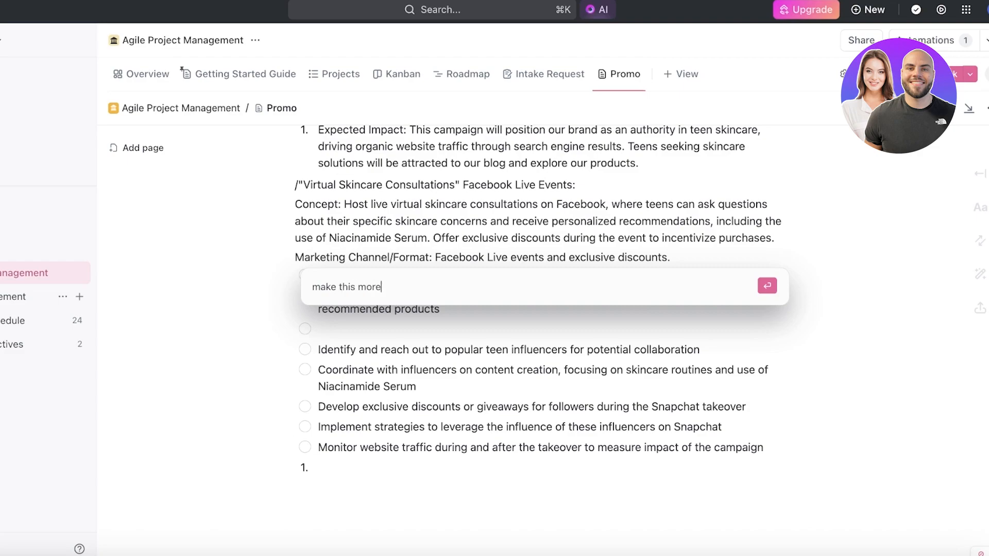
{"action": "type", "text": " creative and create tasks"}
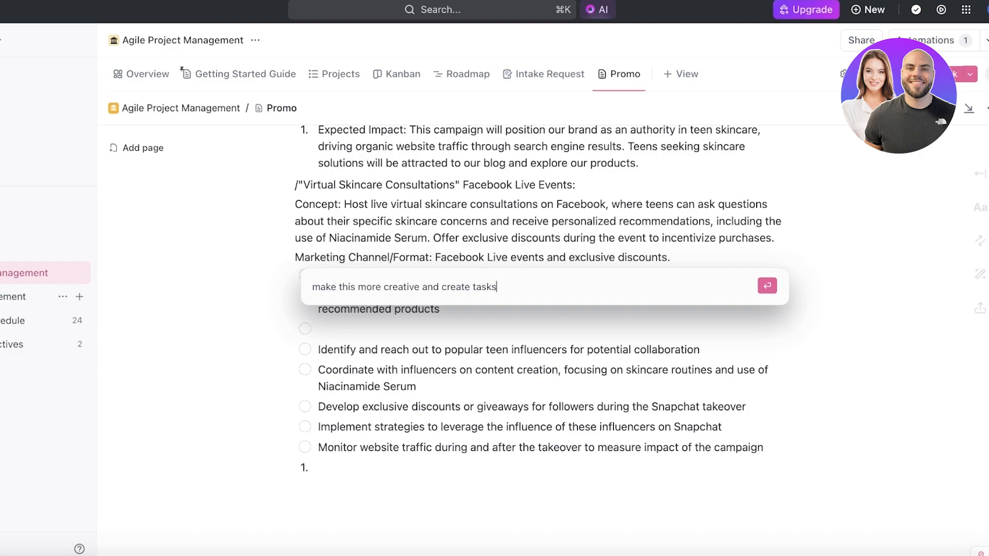
{"action": "key", "text": "Return"}
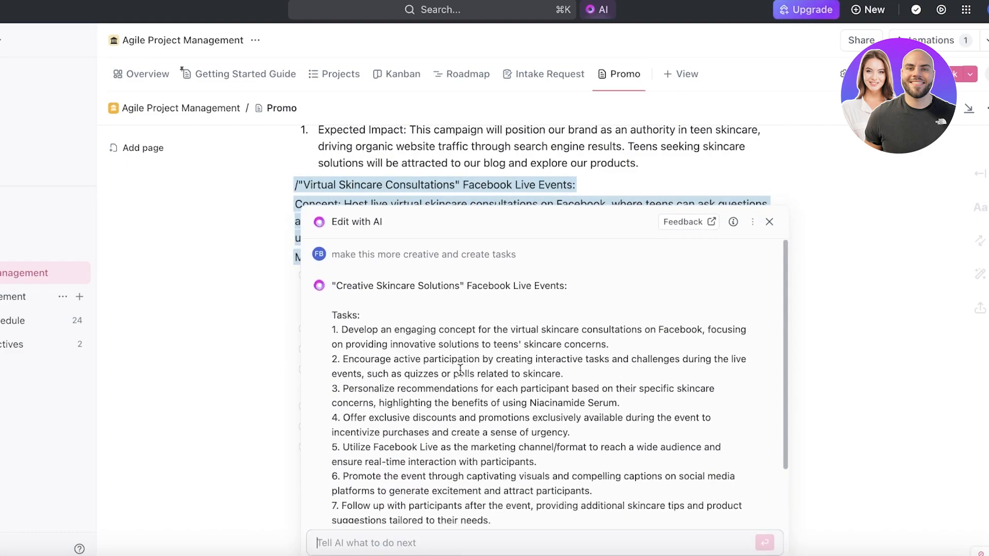
{"action": "left_click", "coordinate": [352, 510]}
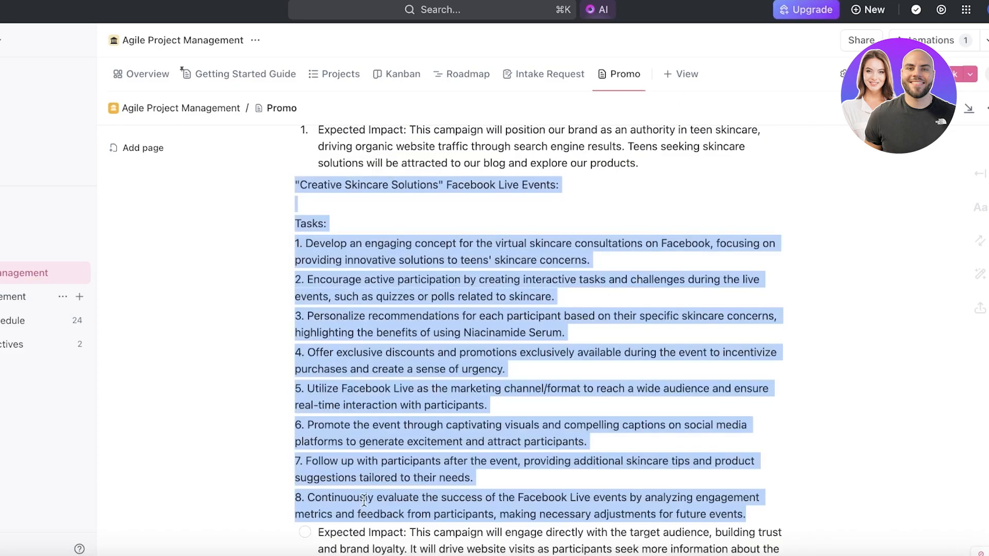
{"action": "left_click", "coordinate": [611, 315]}
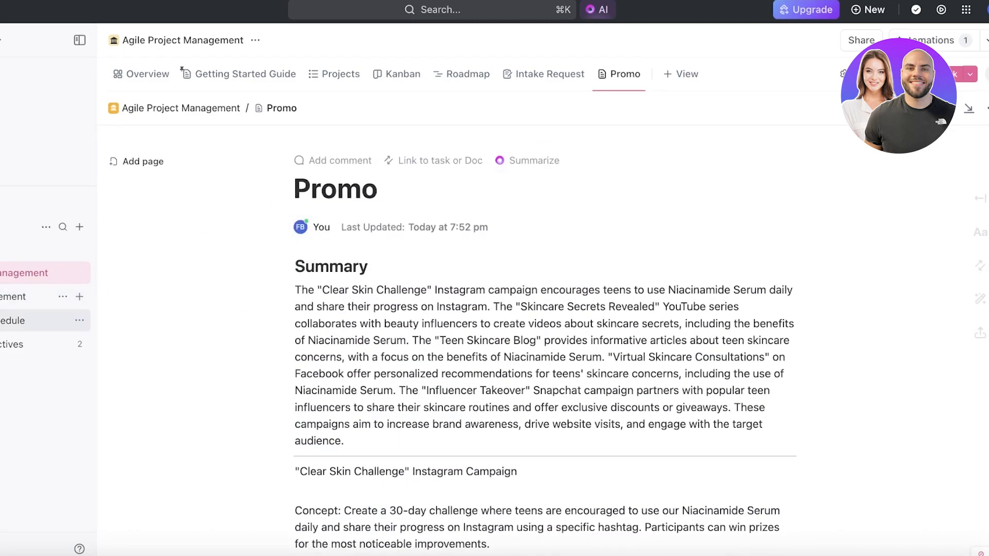
Create a Doc in the Scrum Management folder, title it "Brainstorming" and dismiss the AI Tools introduction
{"action": "left_click", "coordinate": [31, 296]}
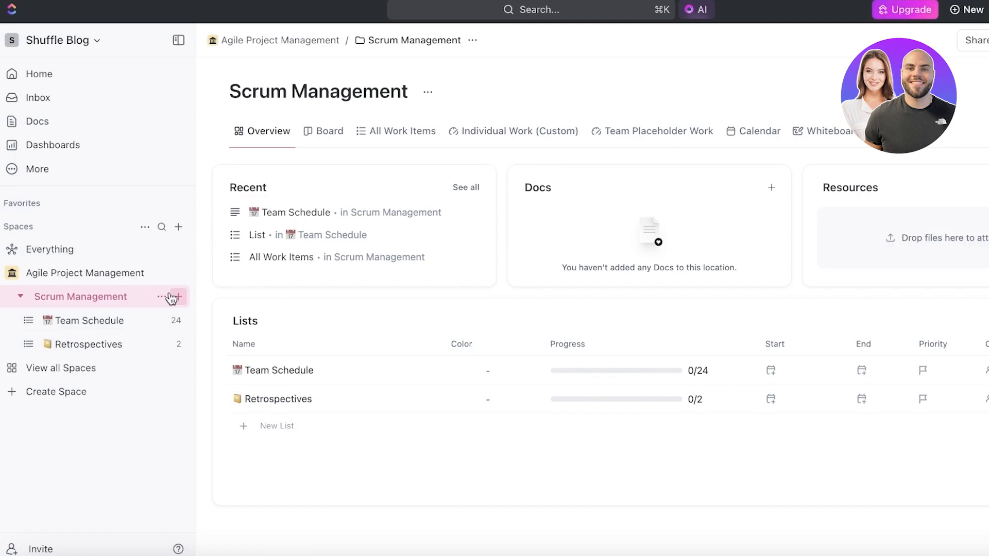
{"action": "left_click", "coordinate": [172, 297]}
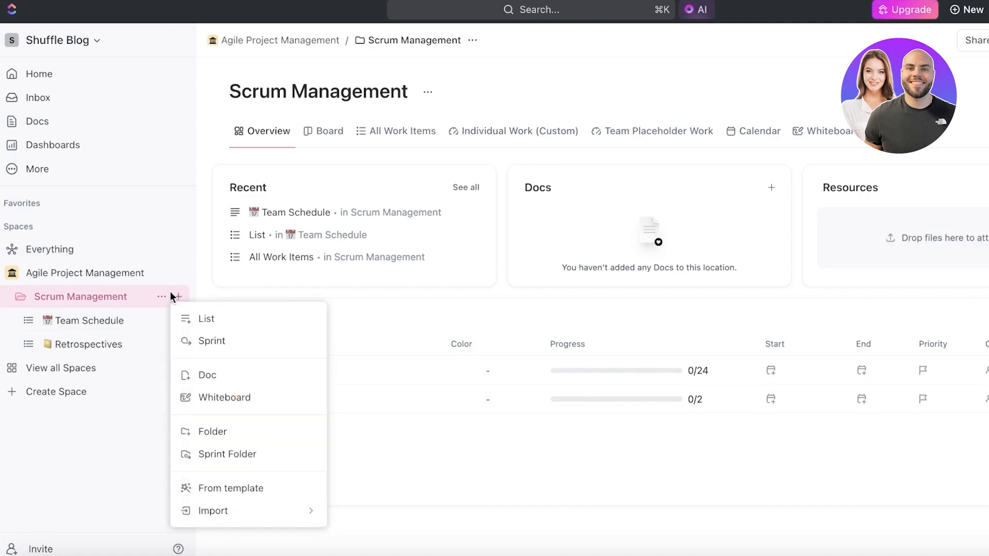
{"action": "left_click", "coordinate": [178, 382]}
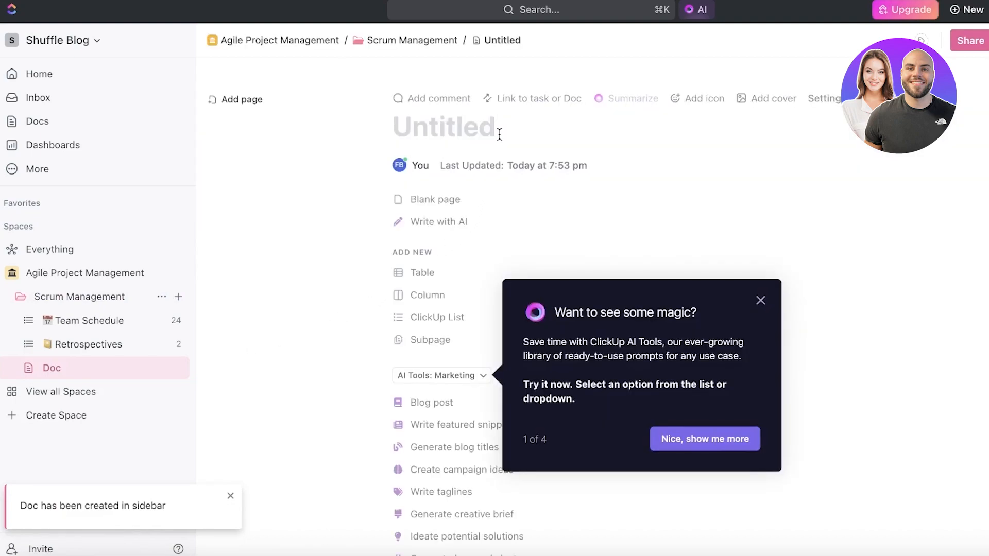
{"action": "left_click", "coordinate": [469, 131]}
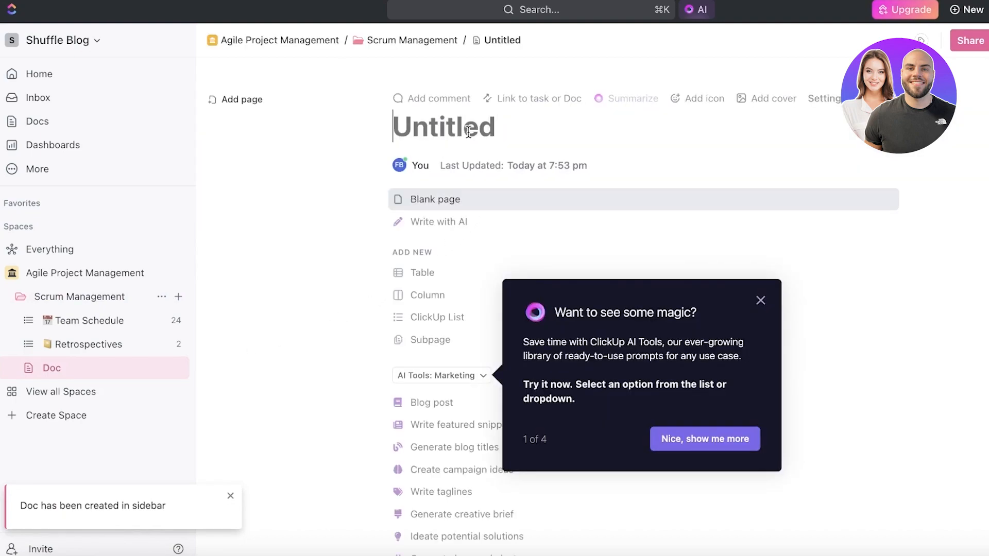
{"action": "type", "text": "Ideas"}
{"action": "key", "text": "BackSpace"}
{"action": "key", "text": "BackSpace"}
{"action": "key", "text": "BackSpace"}
{"action": "key", "text": "BackSpace"}
{"action": "key", "text": "BackSpace"}
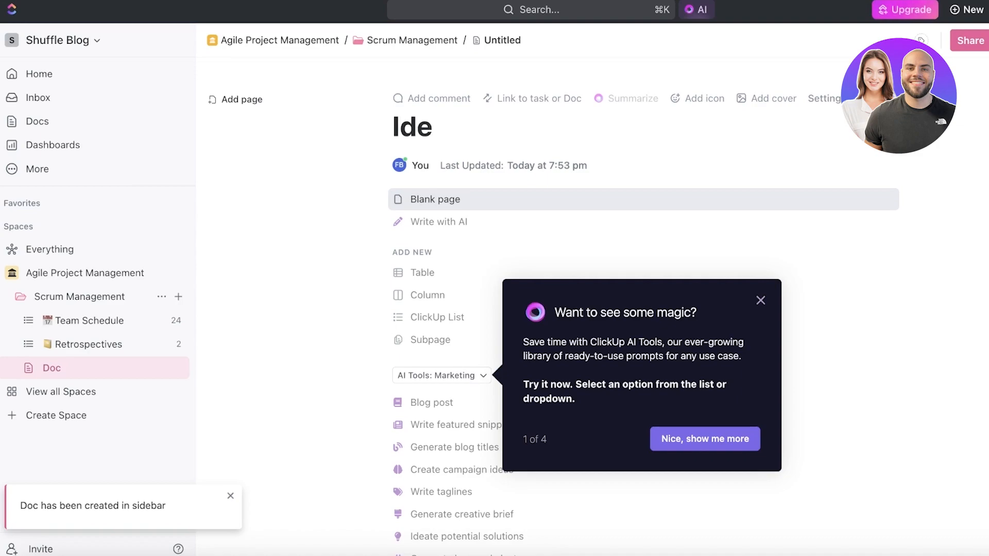
{"action": "type", "text": "Brainstorming"}
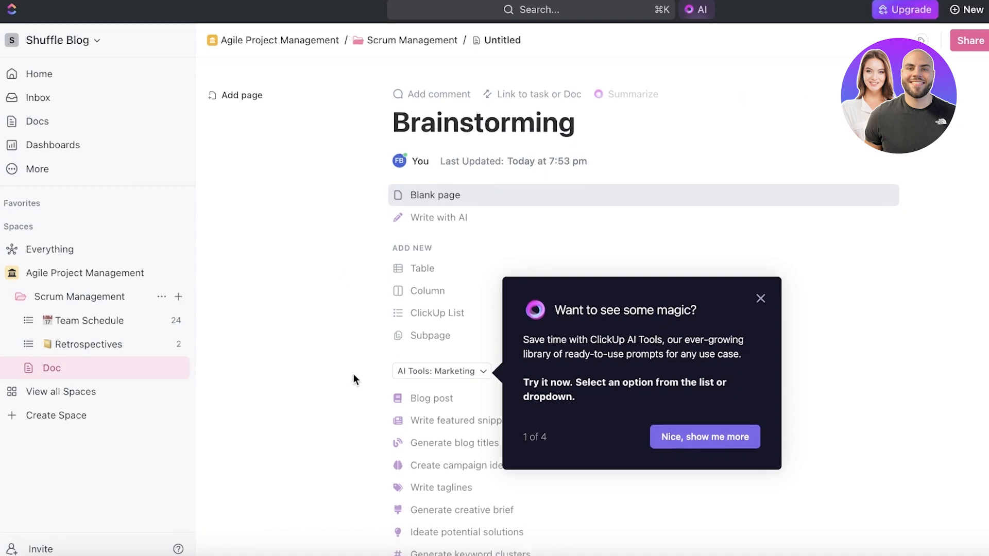
{"action": "scroll", "coordinate": [371, 361], "scroll_direction": "down", "scroll_amount": 1}
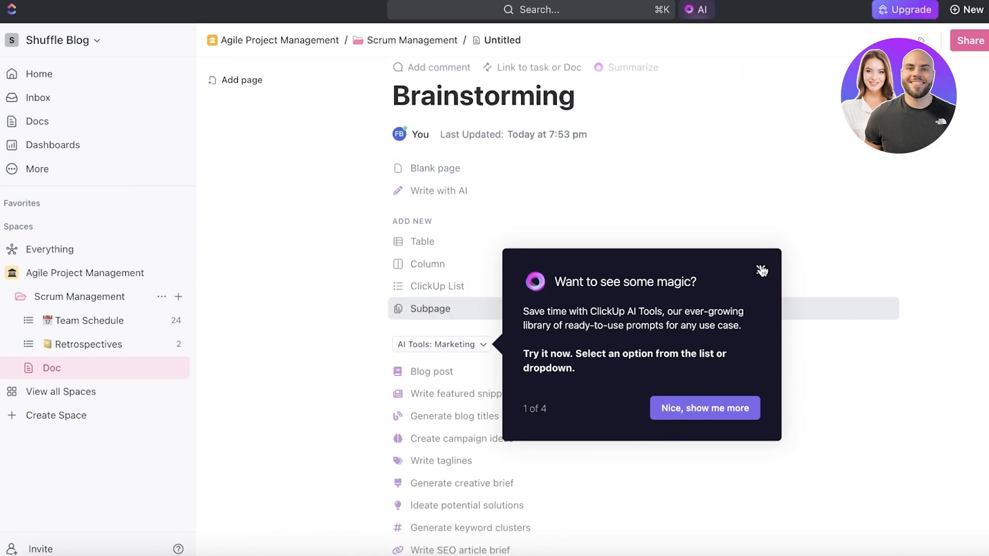
{"action": "left_click", "coordinate": [761, 270]}
{"action": "left_click", "coordinate": [435, 318]}
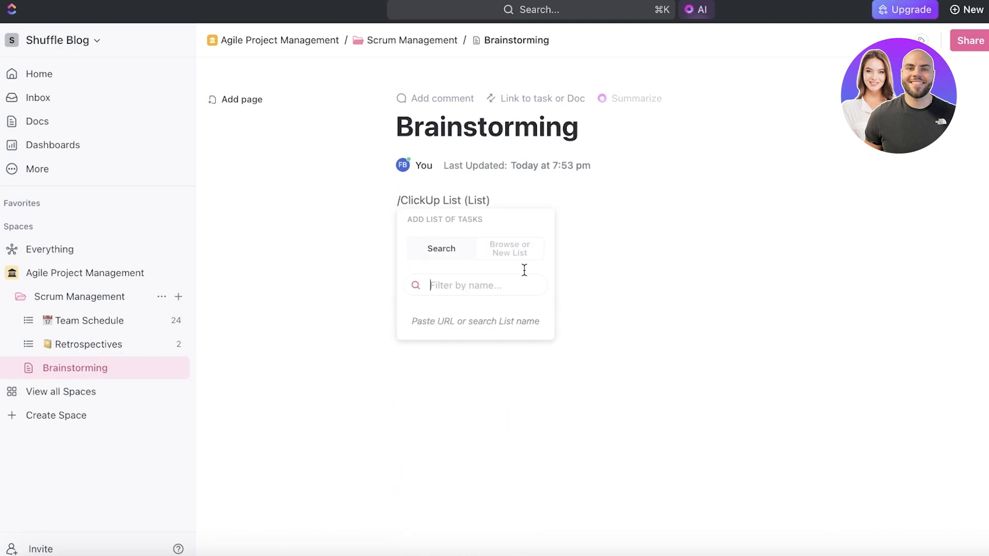
{"action": "left_click", "coordinate": [510, 249]}
{"action": "left_click", "coordinate": [689, 264]}
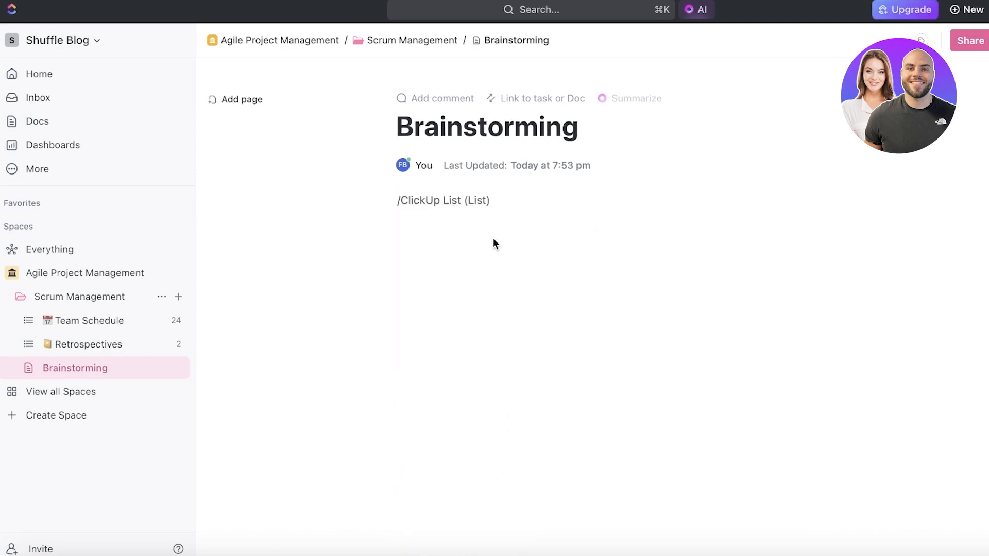
{"action": "left_click", "coordinate": [482, 203]}
{"action": "key", "text": "BackSpace"}
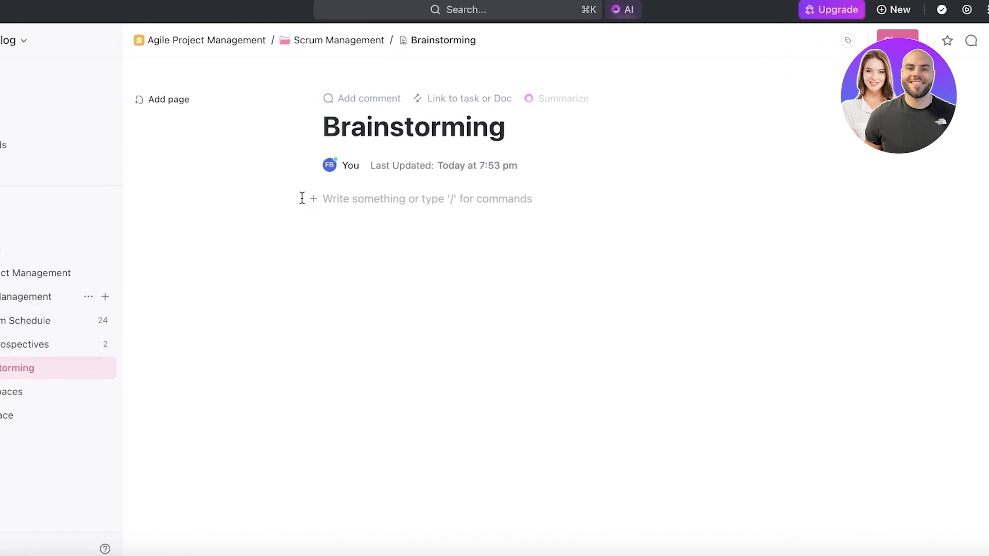
{"action": "left_click", "coordinate": [975, 243]}
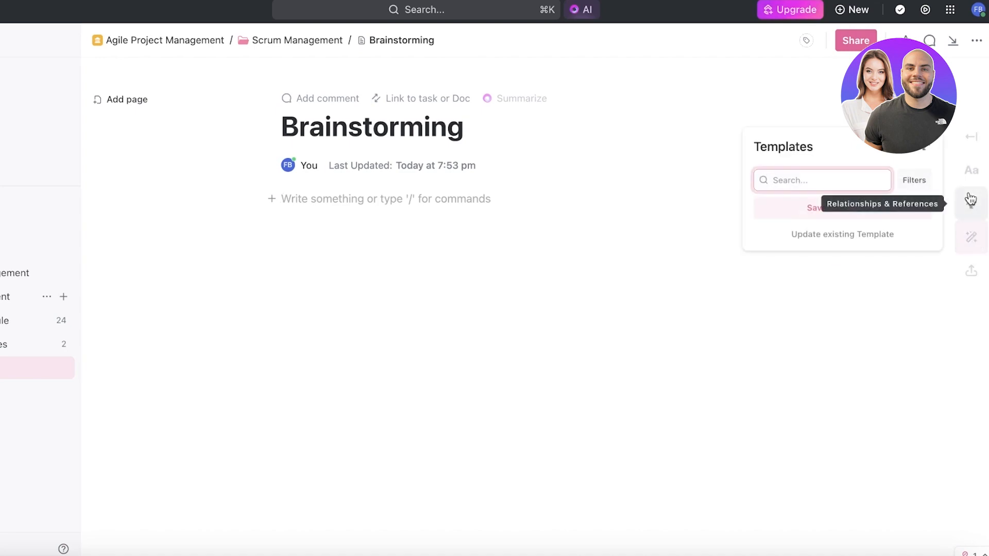
{"action": "left_click", "coordinate": [974, 238]}
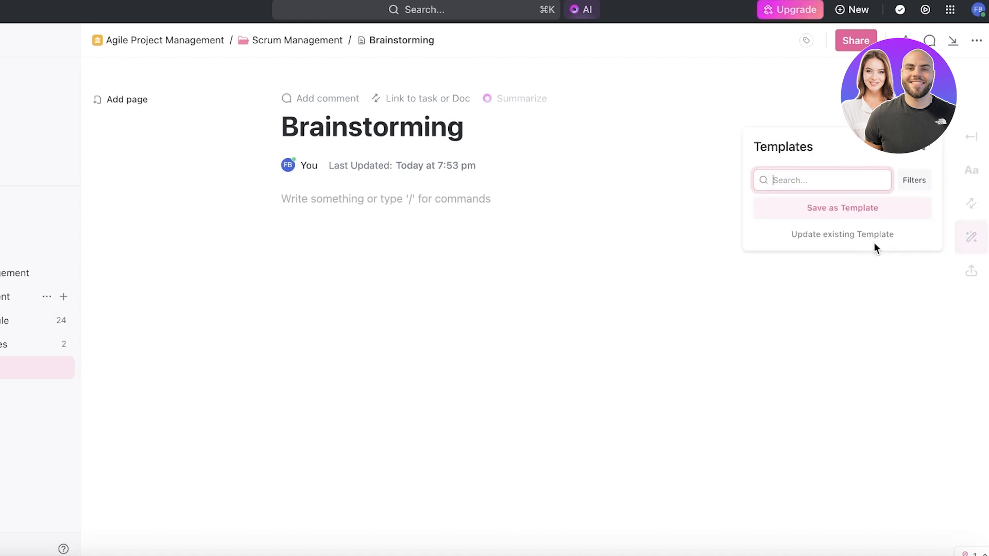
{"action": "left_click", "coordinate": [370, 198]}
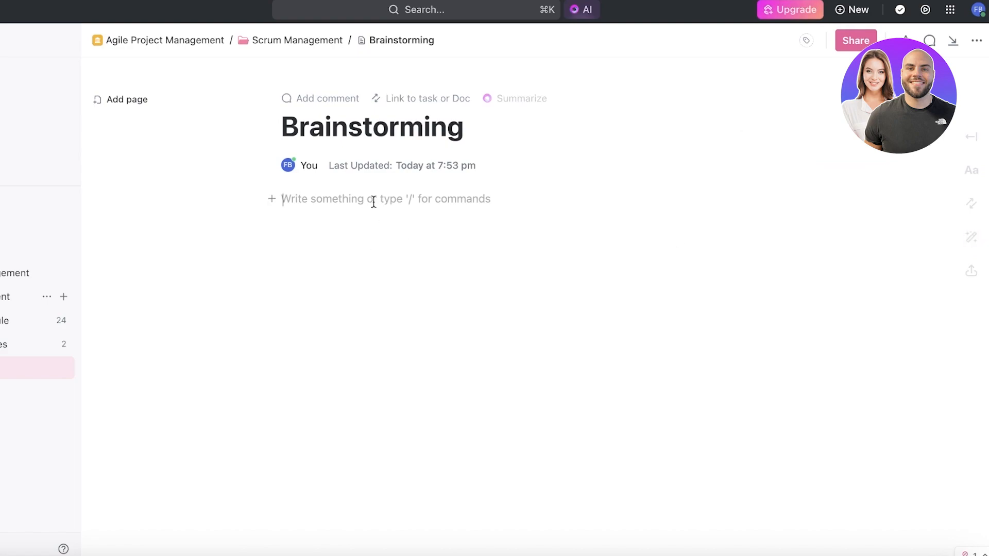
Ask ClickUp AI to "brainstorm ideas for marketing a new skinline line", review the full list of ideas and close the response
{"action": "left_click", "coordinate": [577, 10]}
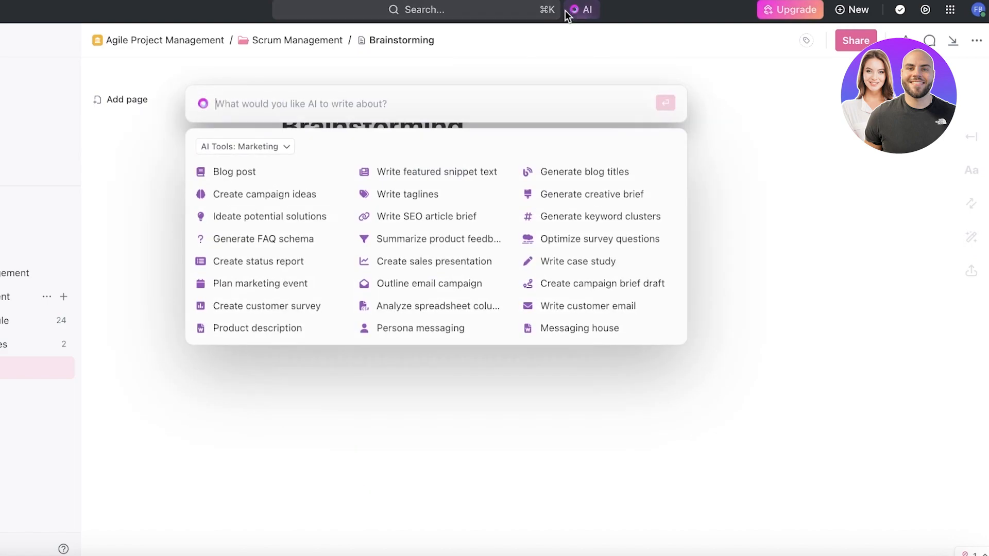
{"action": "type", "text": "A"}
{"action": "key", "text": "BackSpace"}
{"action": "type", "text": "Write"}
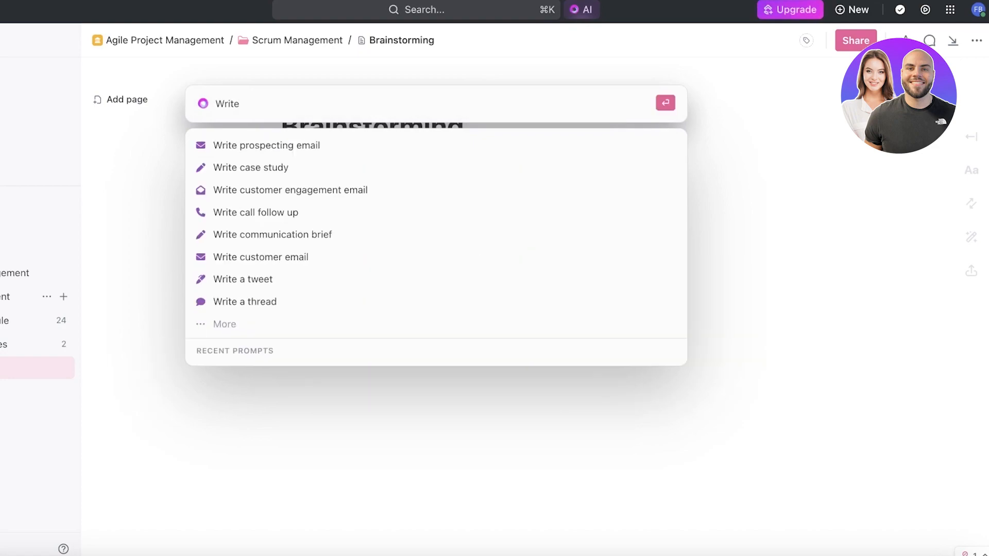
{"action": "key", "text": "BackSpace"}
{"action": "key", "text": "BackSpace"}
{"action": "key", "text": "BackSpace"}
{"action": "key", "text": "BackSpace"}
{"action": "key", "text": "BackSpace"}
{"action": "key", "text": "BackSpace"}
{"action": "type", "text": "brainst"}
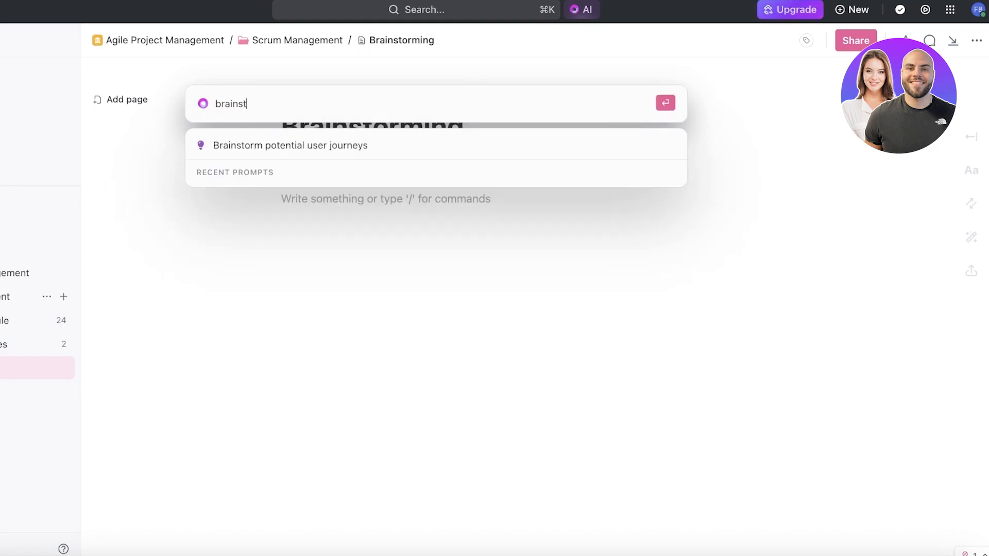
{"action": "type", "text": "orm ideas for market"}
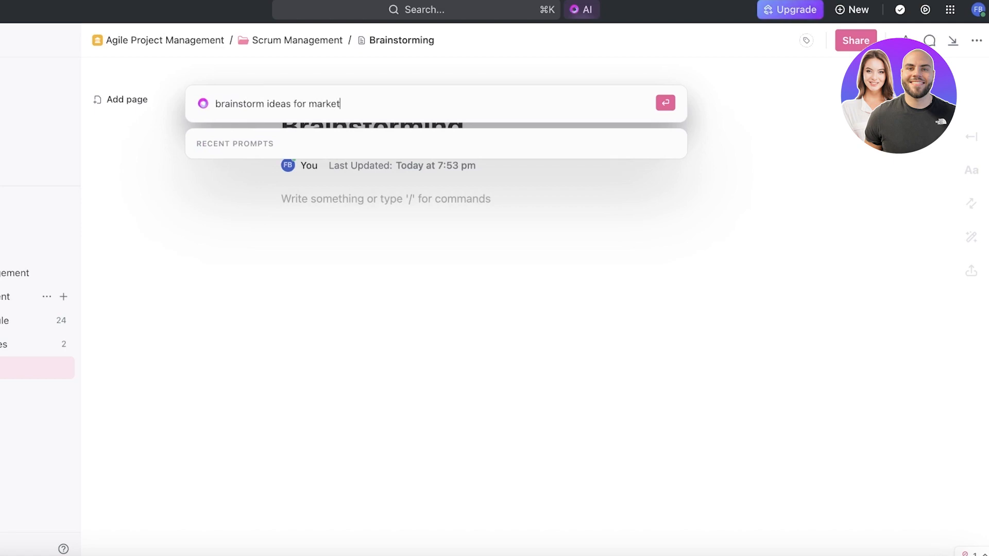
{"action": "type", "text": "ing a new skinline line"}
{"action": "key", "text": "Return"}
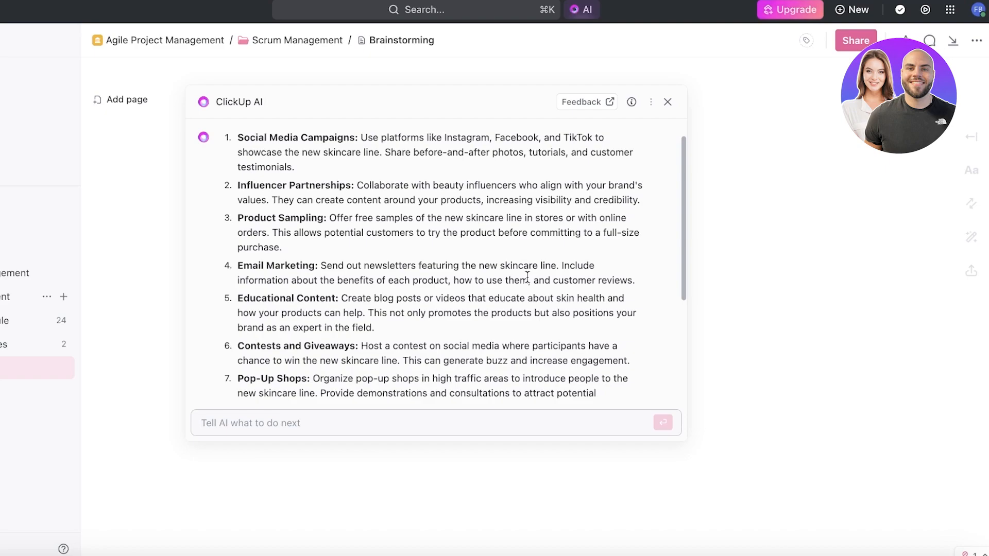
{"action": "scroll", "coordinate": [527, 273], "scroll_direction": "down", "scroll_amount": 5}
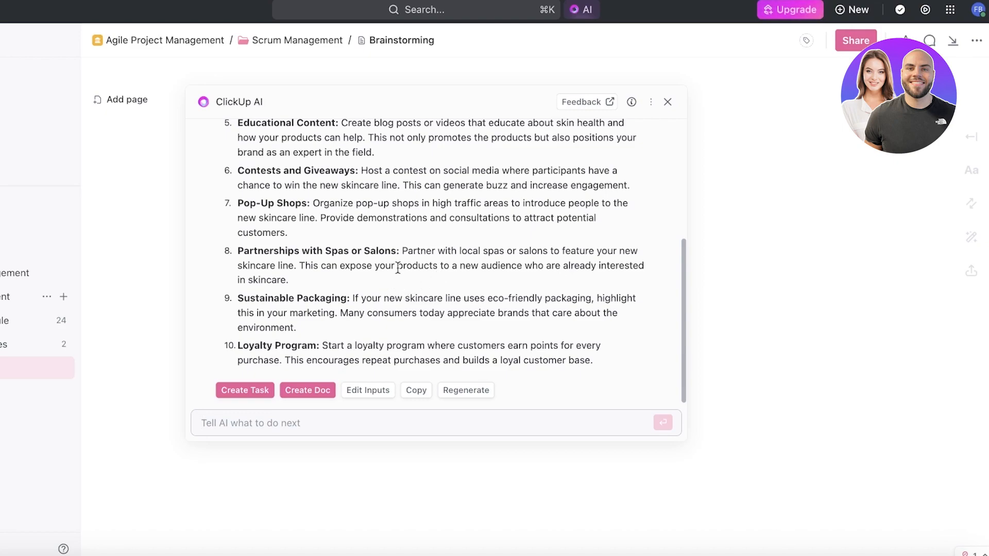
{"action": "scroll", "coordinate": [526, 224], "scroll_direction": "up", "scroll_amount": 5}
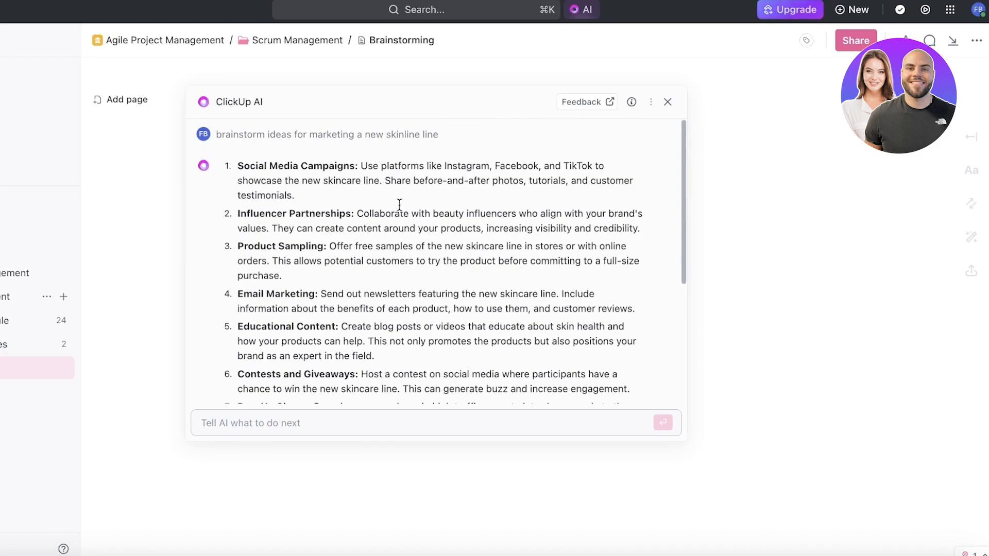
{"action": "left_click", "coordinate": [33, 77]}
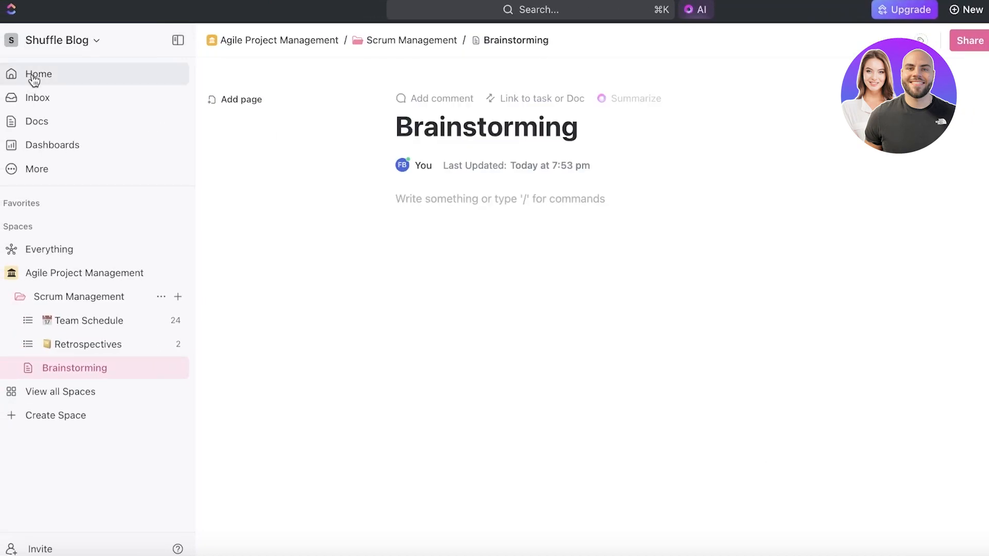
Look through the workspace's Home, Docs and Inbox pages and the quick-access apps, finishing on Home
{"action": "left_click", "coordinate": [32, 75]}
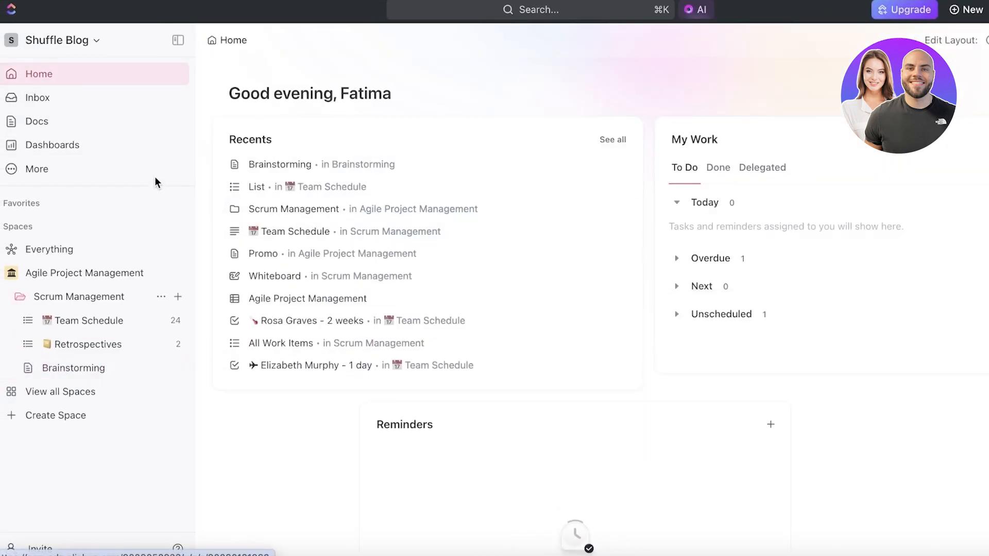
{"action": "left_click", "coordinate": [107, 126]}
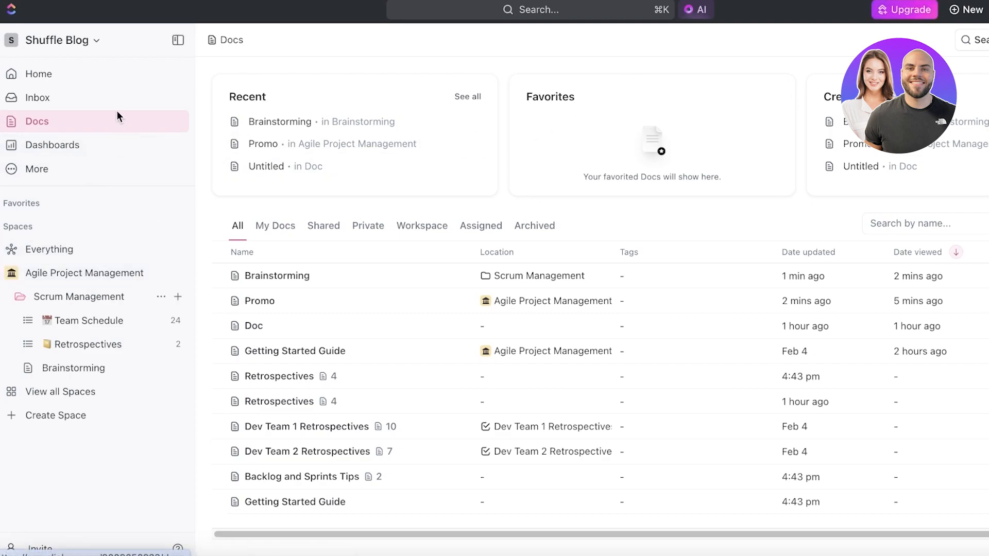
{"action": "left_click", "coordinate": [124, 99]}
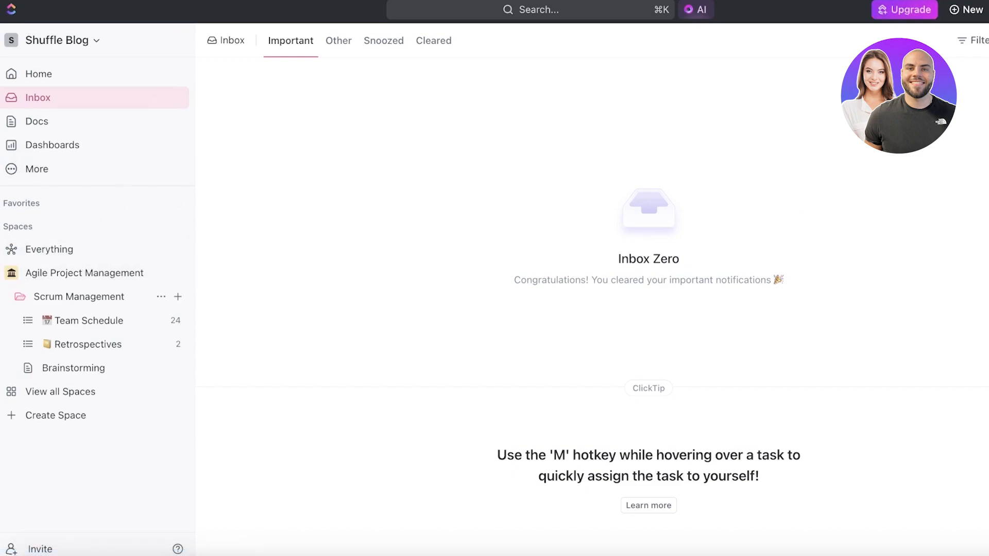
{"action": "left_click", "coordinate": [953, 9]}
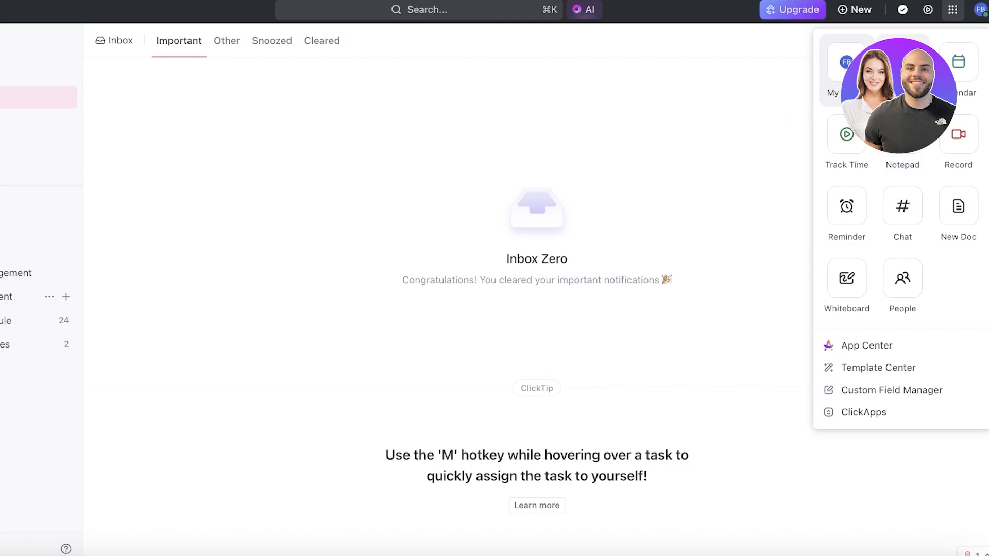
{"action": "left_click", "coordinate": [834, 96]}
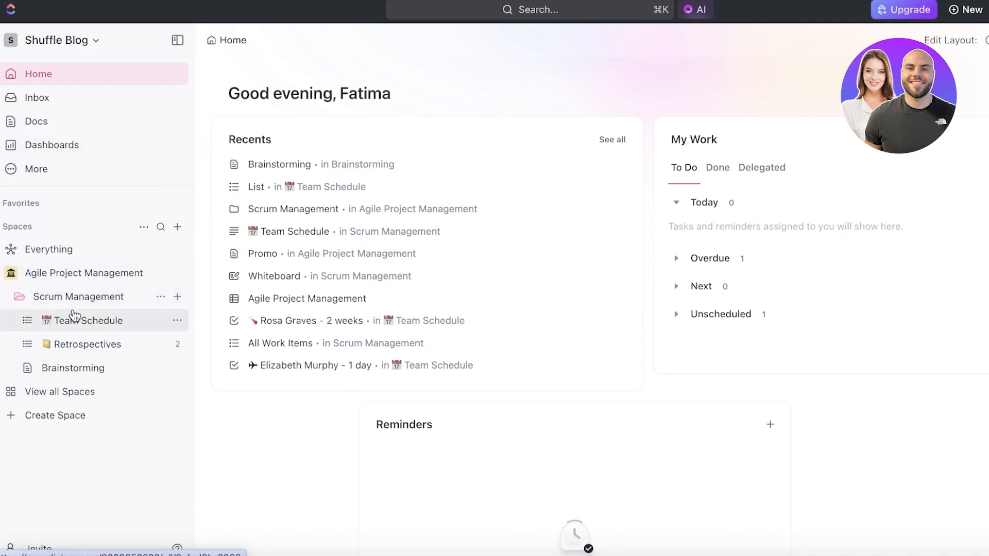
Reopen the Brainstorming doc, view the input fields of the "Create campaign ideas" AI tool and close its form
{"action": "left_click", "coordinate": [76, 368]}
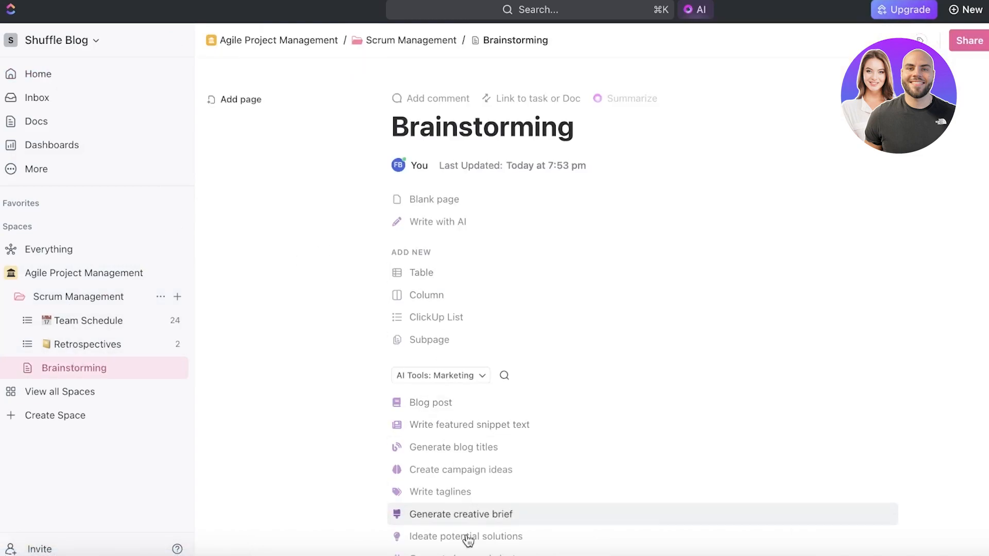
{"action": "scroll", "coordinate": [454, 492], "scroll_direction": "down", "scroll_amount": 2}
{"action": "left_click", "coordinate": [454, 393]}
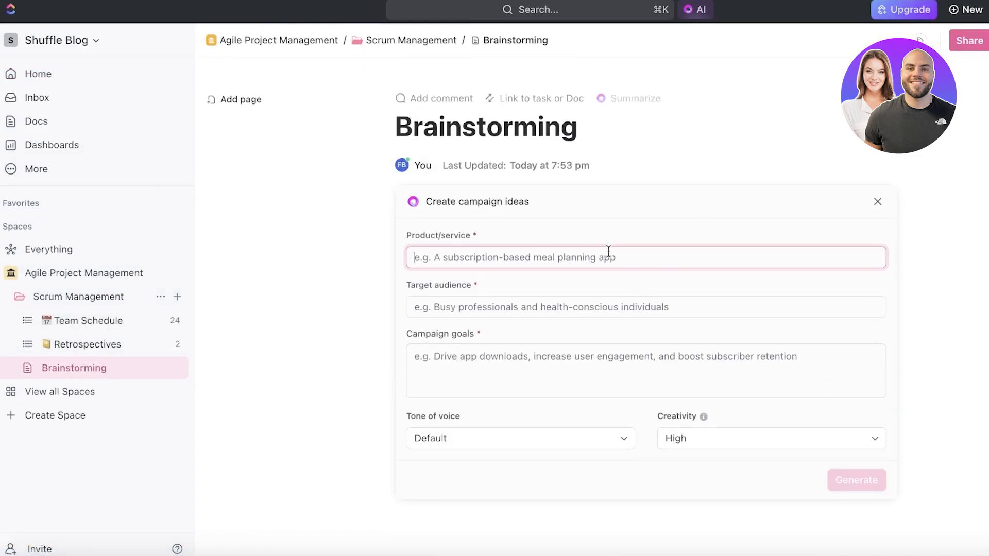
{"action": "left_click", "coordinate": [876, 201]}
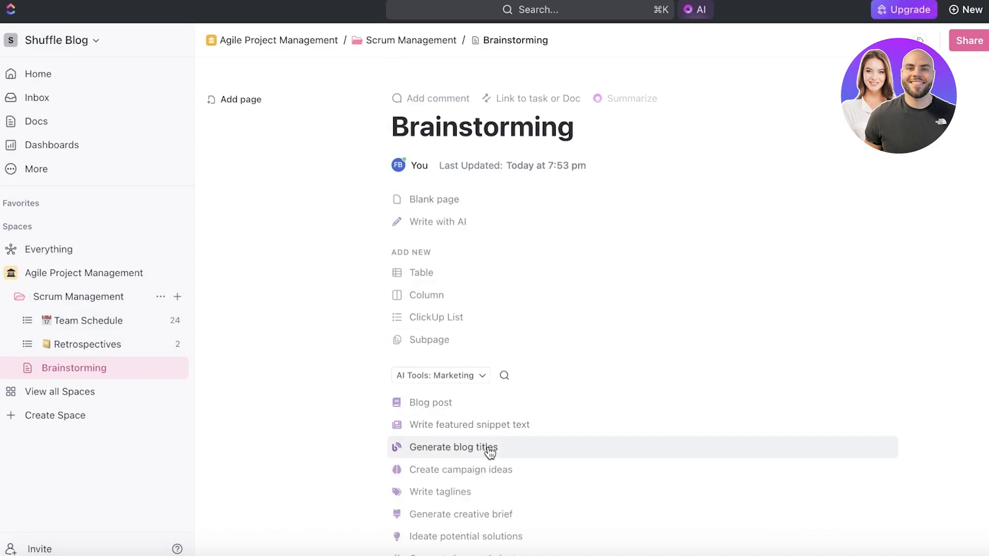
Open the "Write SEO article brief" AI tool's form in the Brainstorming doc
{"action": "scroll", "coordinate": [492, 448], "scroll_direction": "down", "scroll_amount": 1}
{"action": "scroll", "coordinate": [490, 463], "scroll_direction": "down", "scroll_amount": 3}
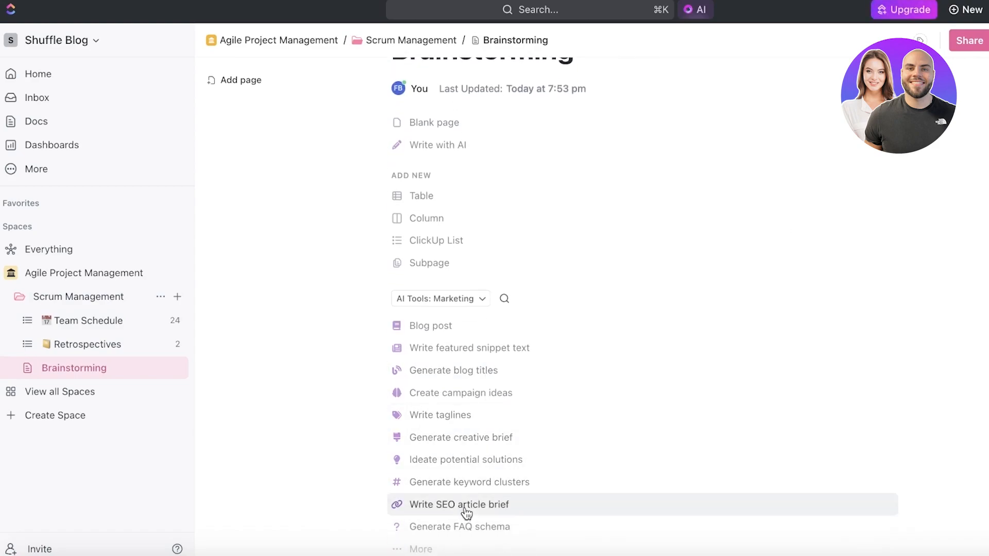
{"action": "left_click", "coordinate": [489, 503]}
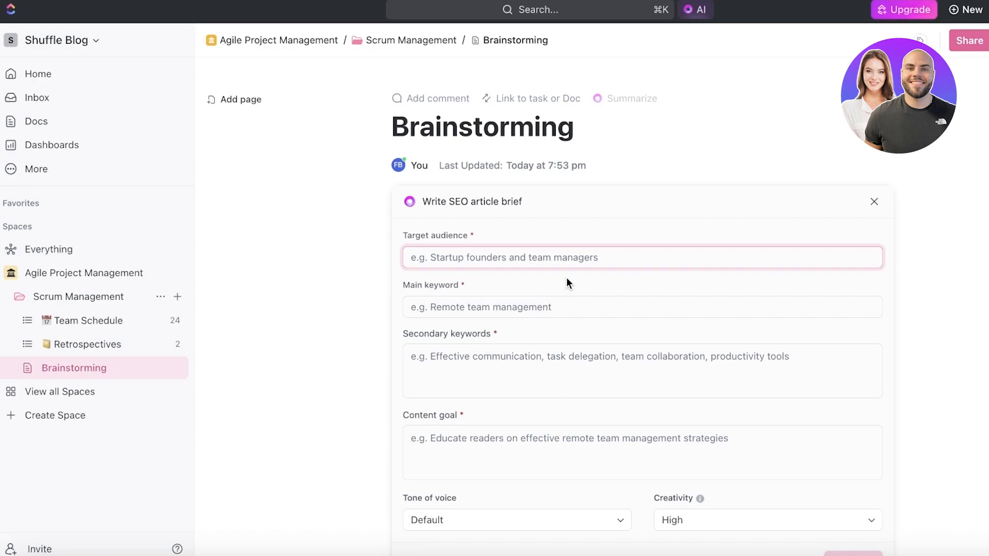